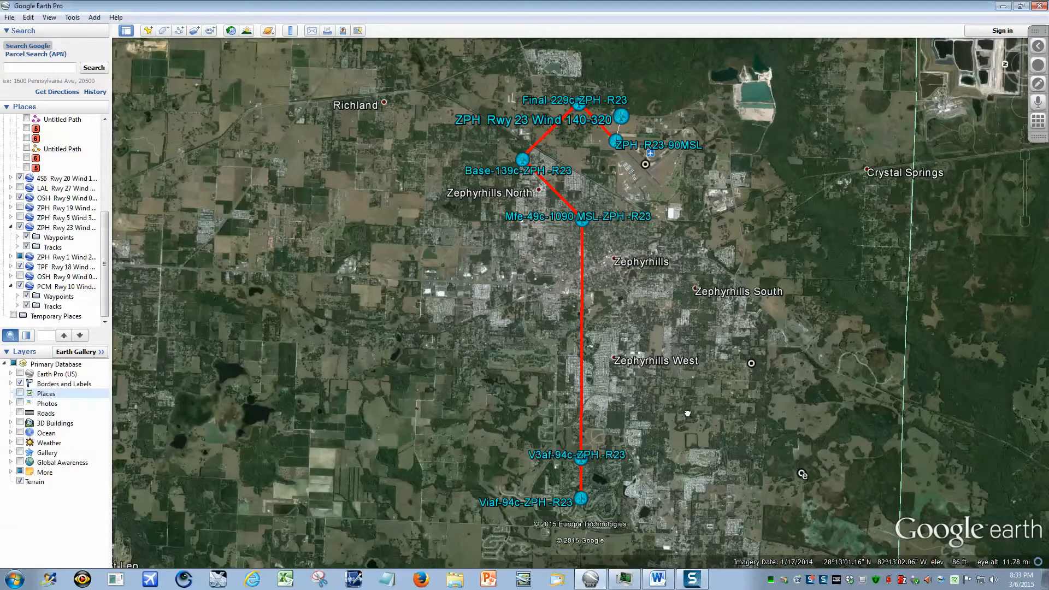
mouse_move(687, 413)
left_mouse_down()
mouse_move(667, 411)
mouse_move(690, 411)
left_mouse_up()
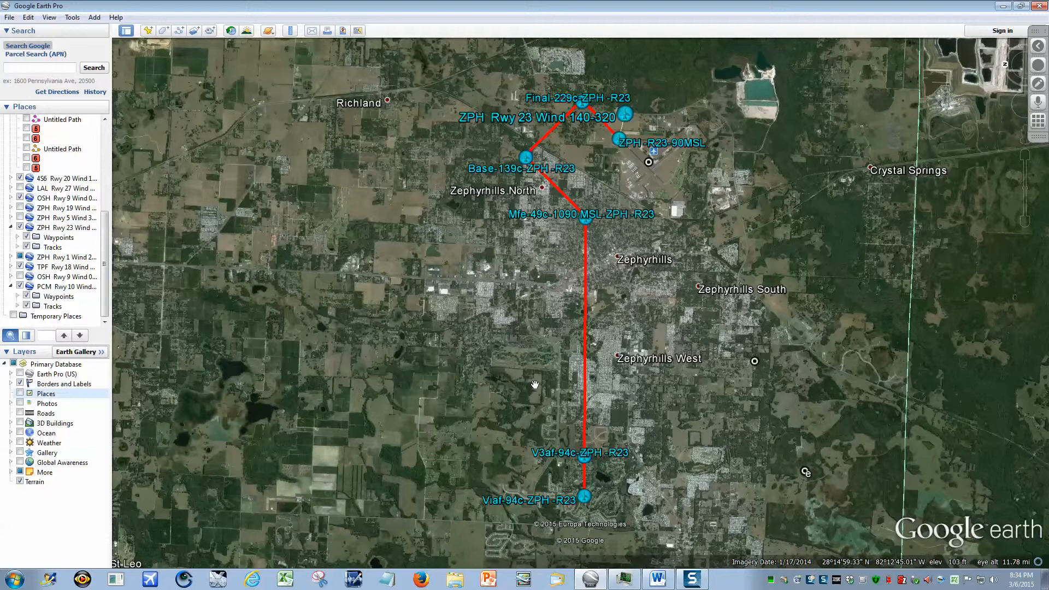
mouse_move(1018, 63)
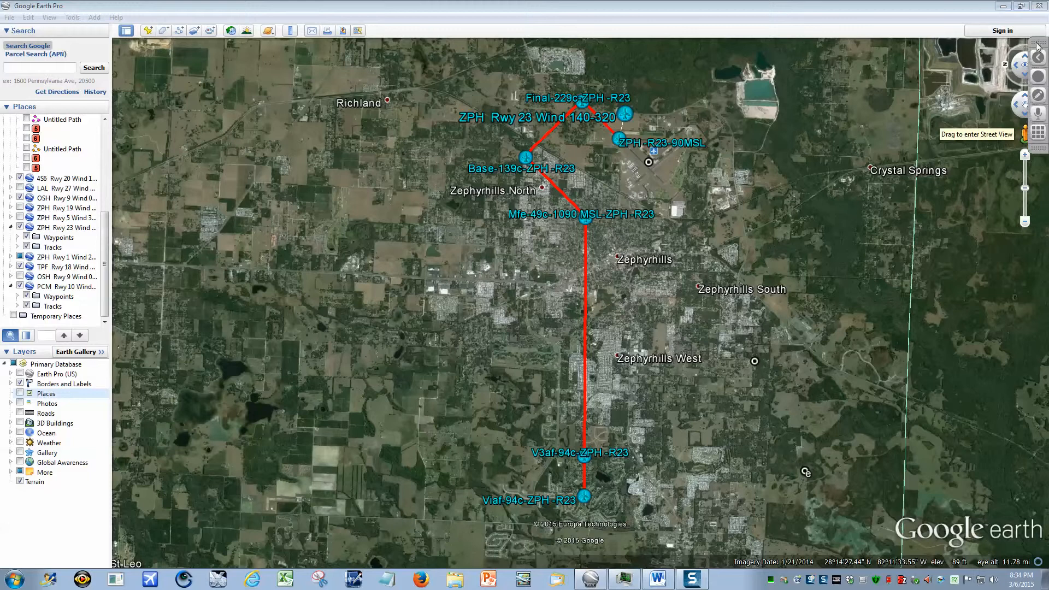
left_click_drag(1038, 47, 1038, 274)
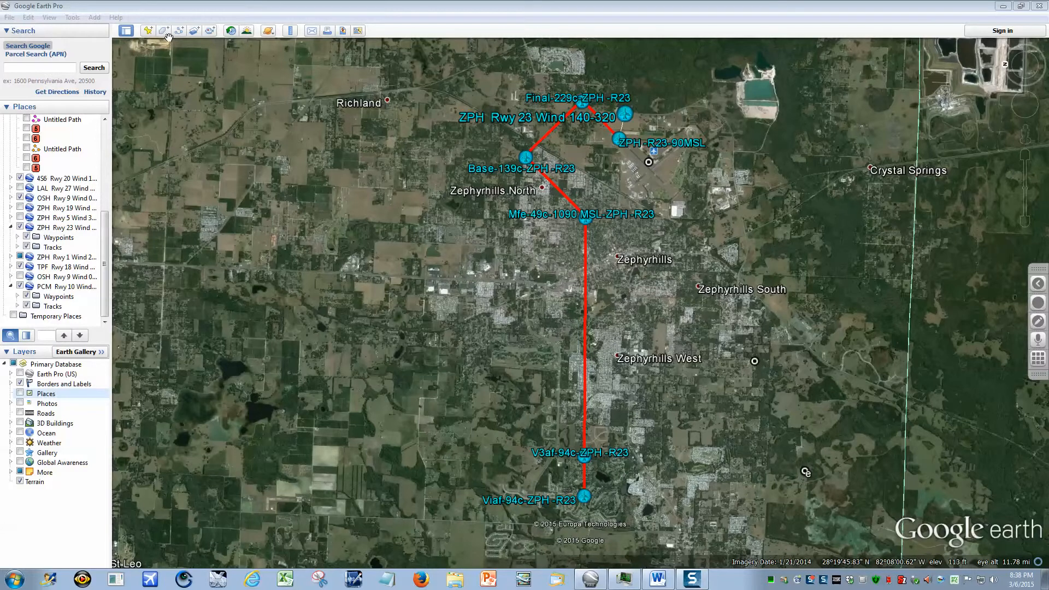
Measure a circle of about 16,748 feet radius centred on the V3af-94c-ZPH-R23 waypoint and save it to the places.
left_click(294, 34)
left_click(291, 31)
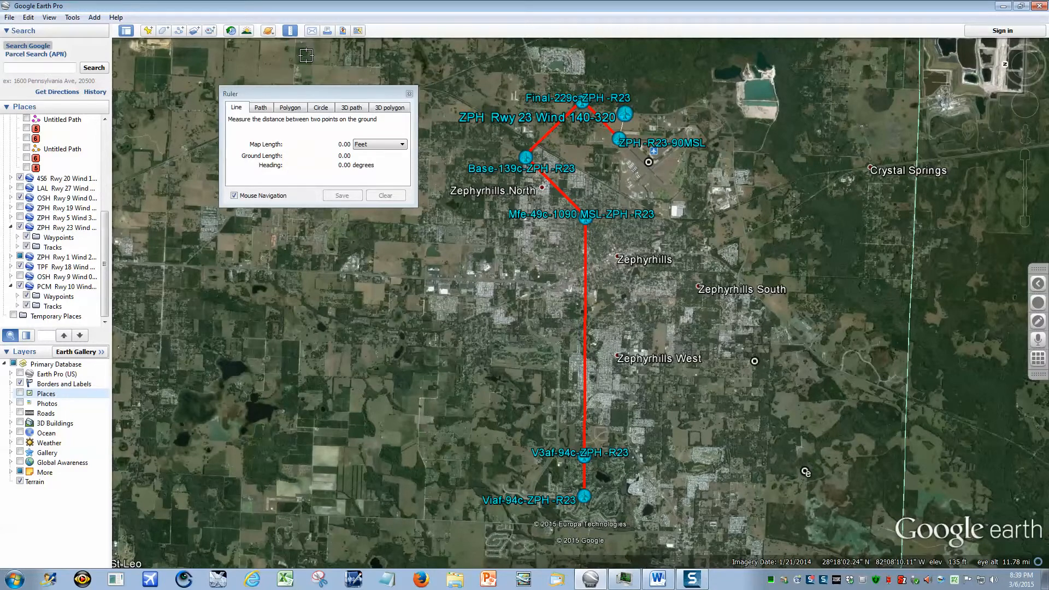
left_click(321, 108)
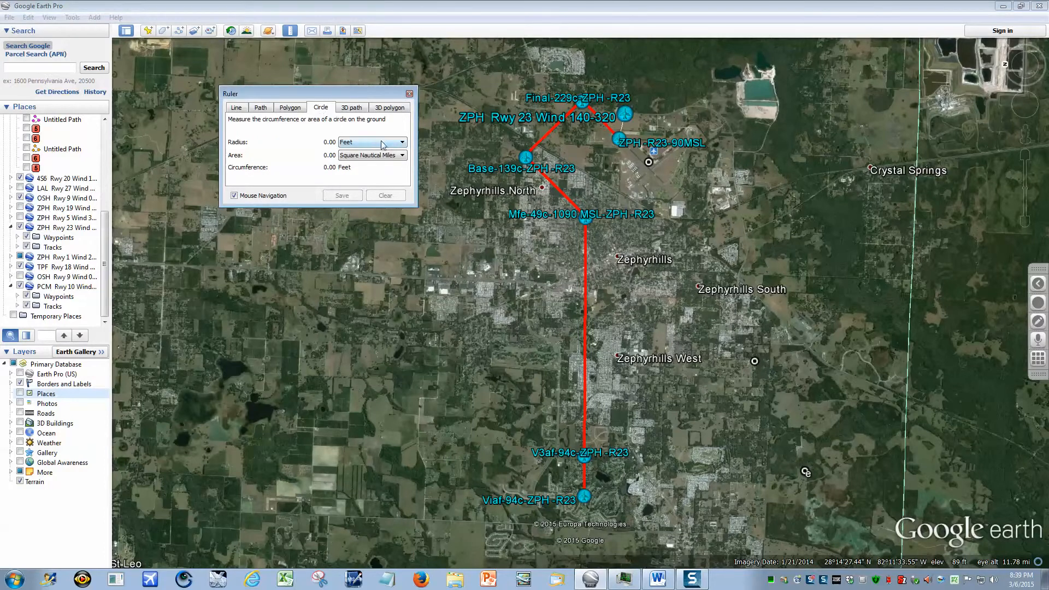
left_click(403, 144)
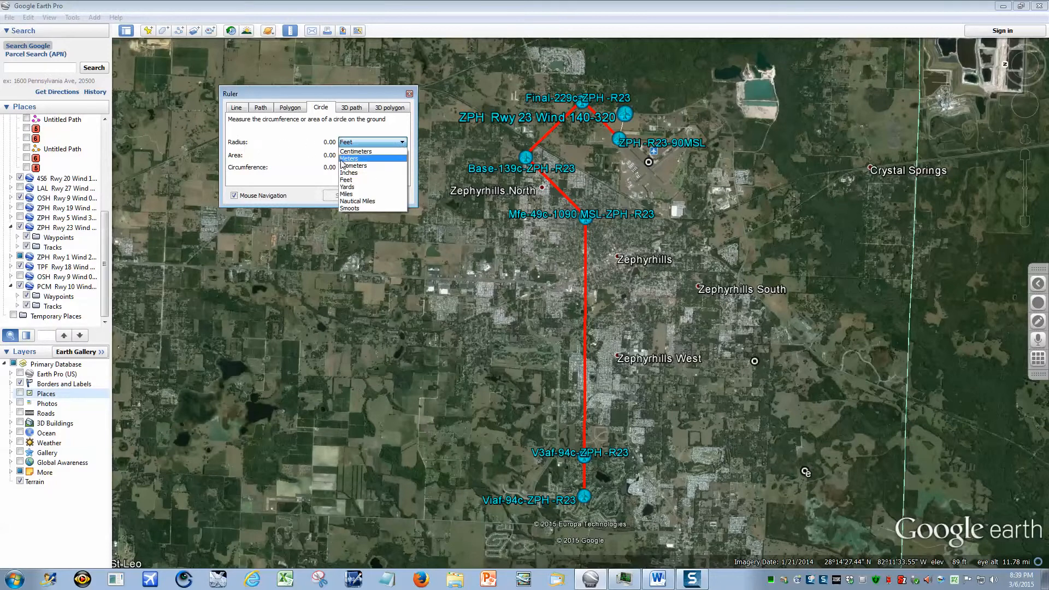
left_click(350, 181)
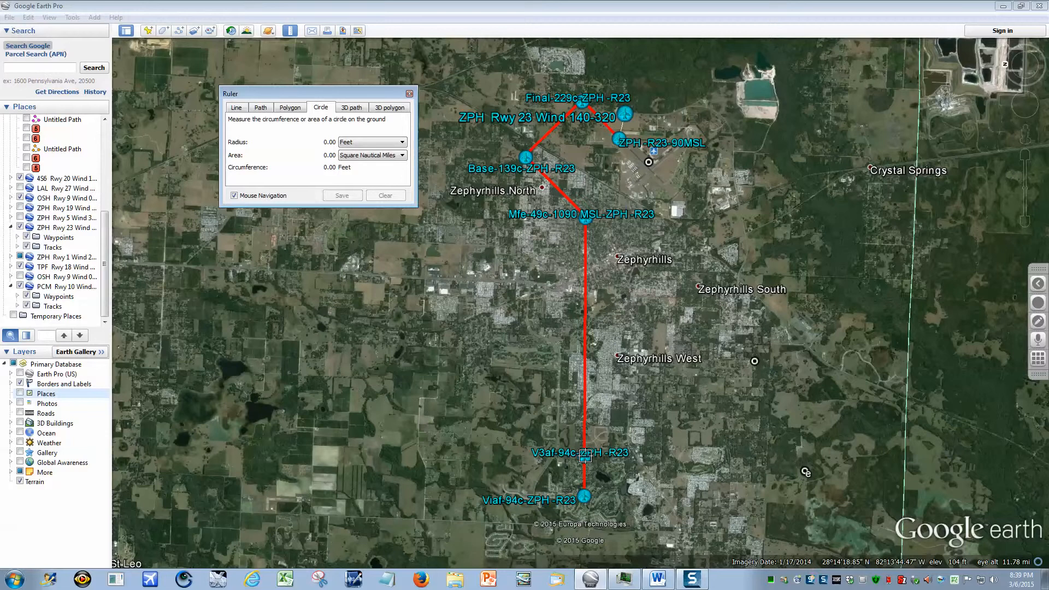
left_click(585, 455)
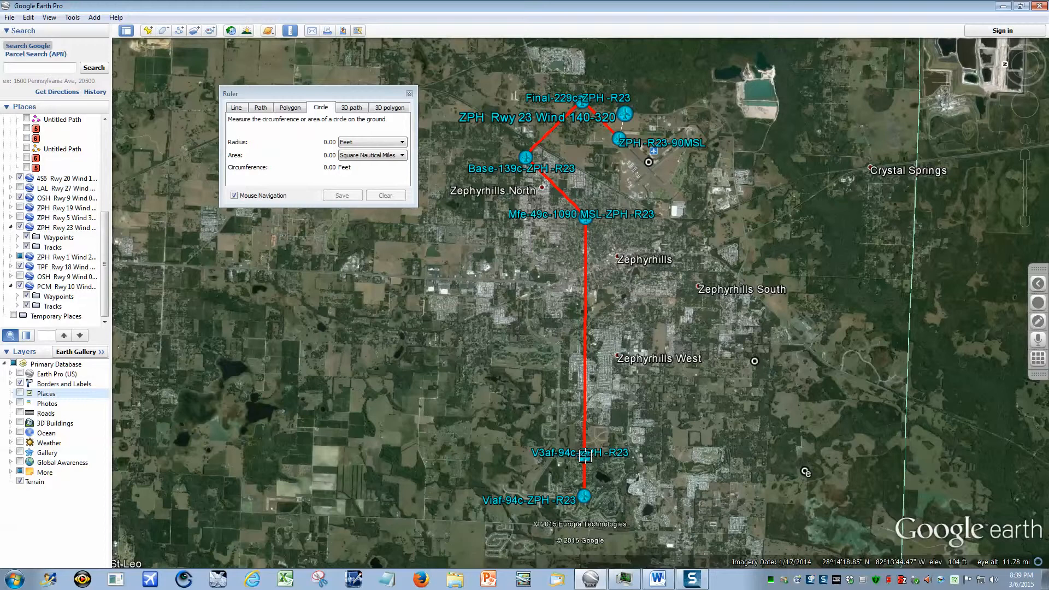
left_click_drag(585, 456, 805, 473)
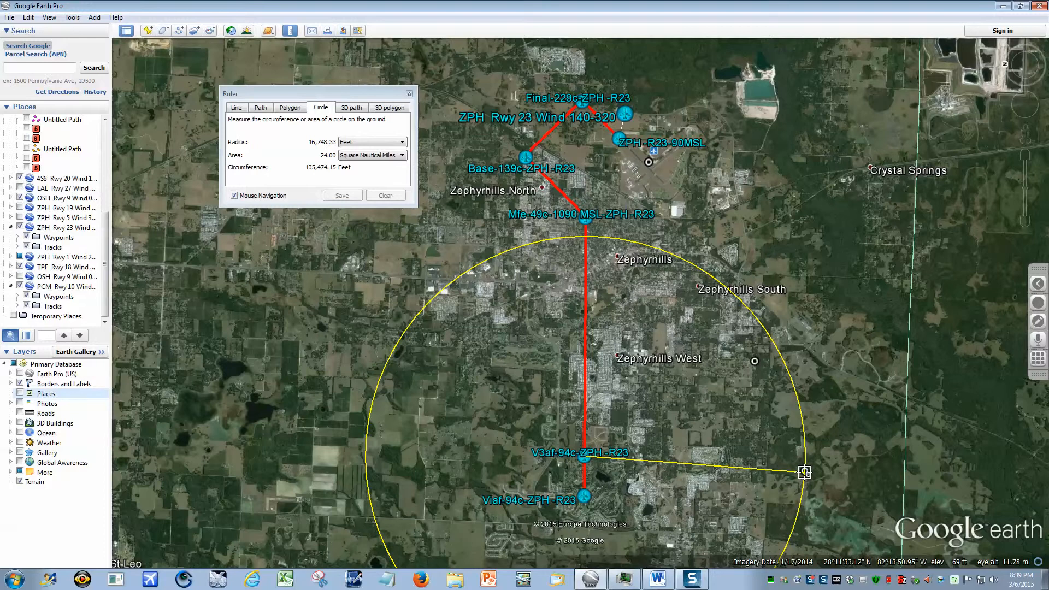
left_click(805, 472)
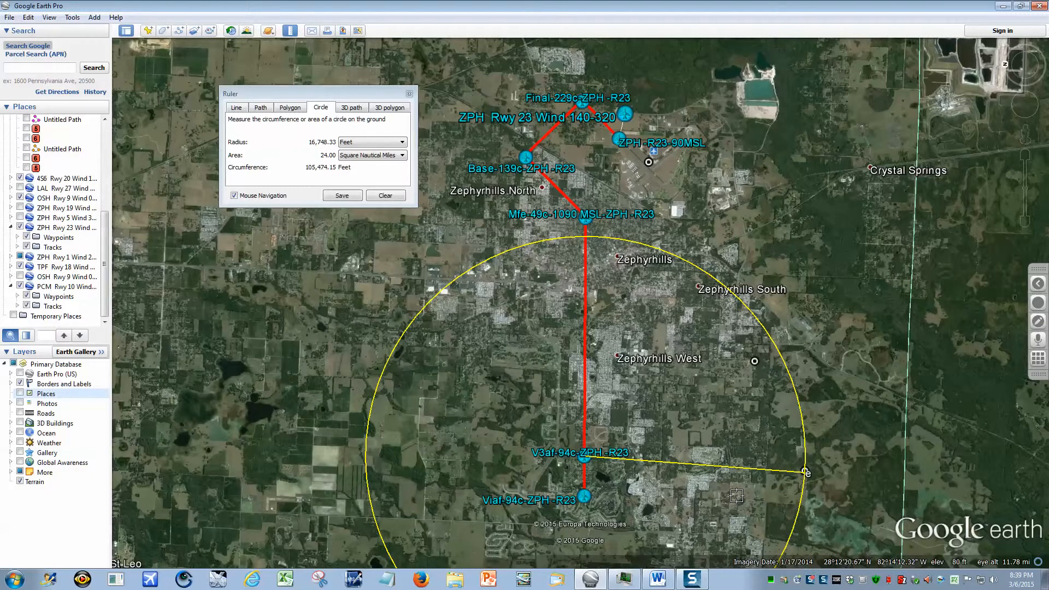
left_click(342, 195)
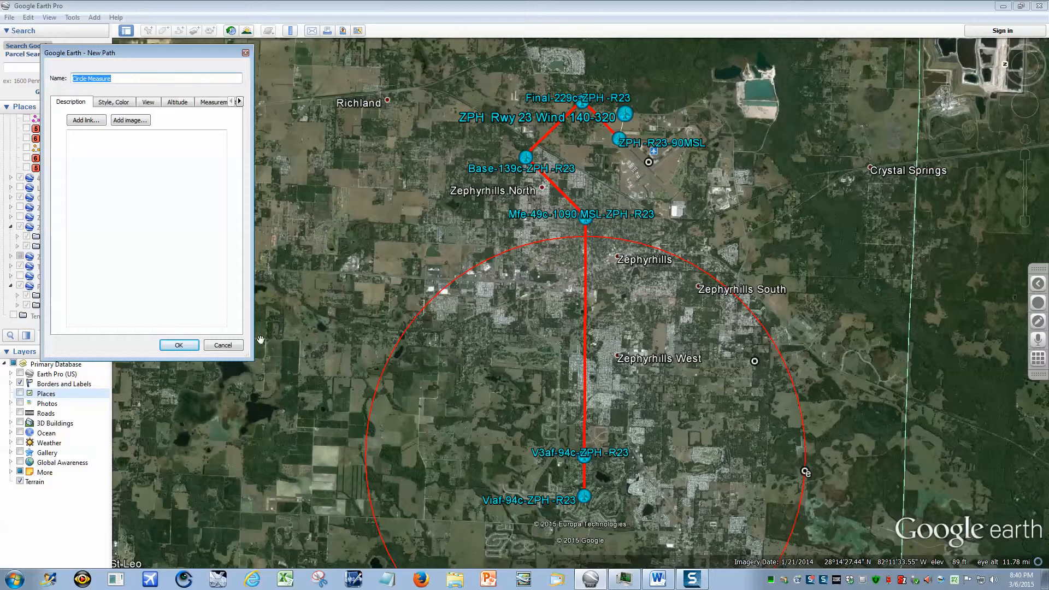
left_click(170, 346)
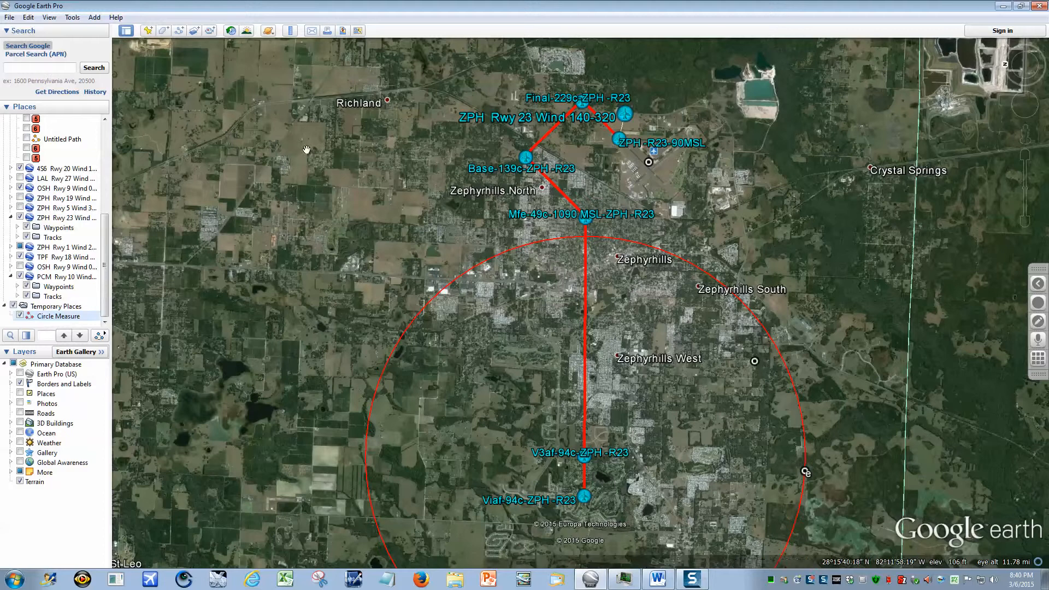
Measure a second circle of about 12,757 feet radius, centred on the red track level with Zephyrhills West, and save it.
left_click(290, 33)
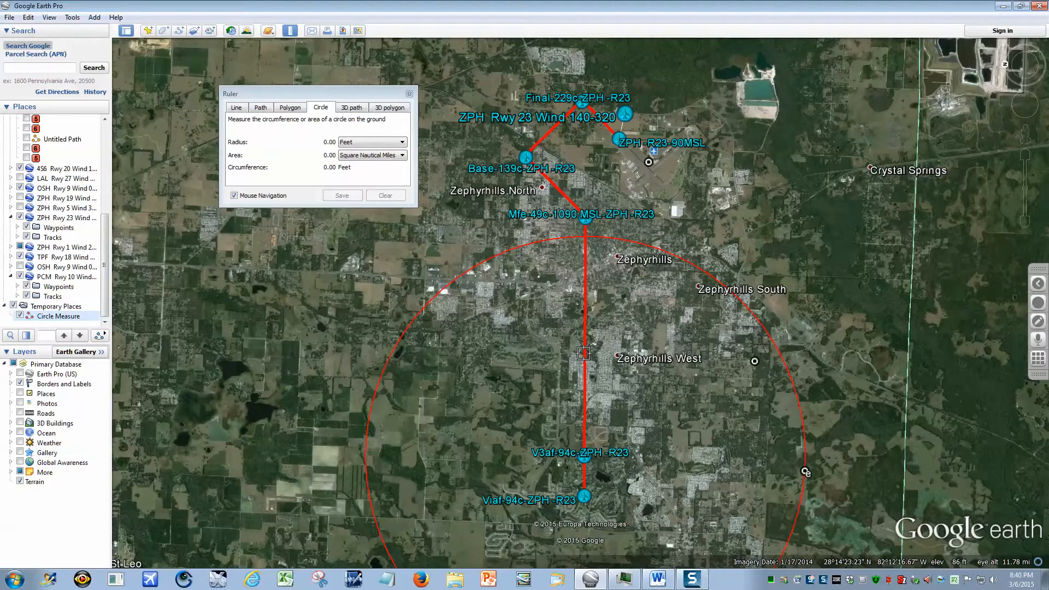
left_click(583, 353)
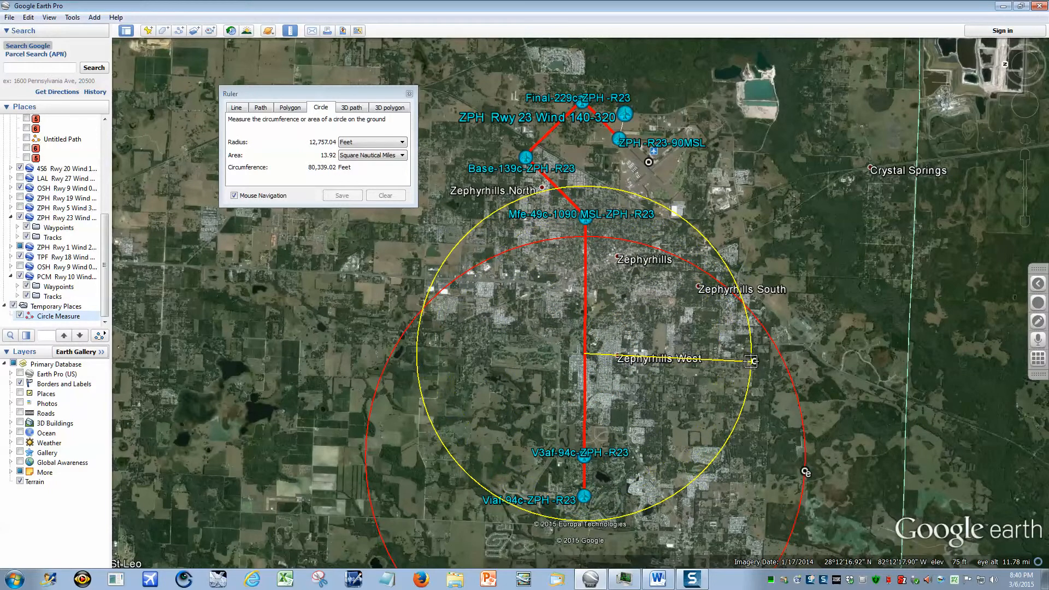
left_click(753, 362)
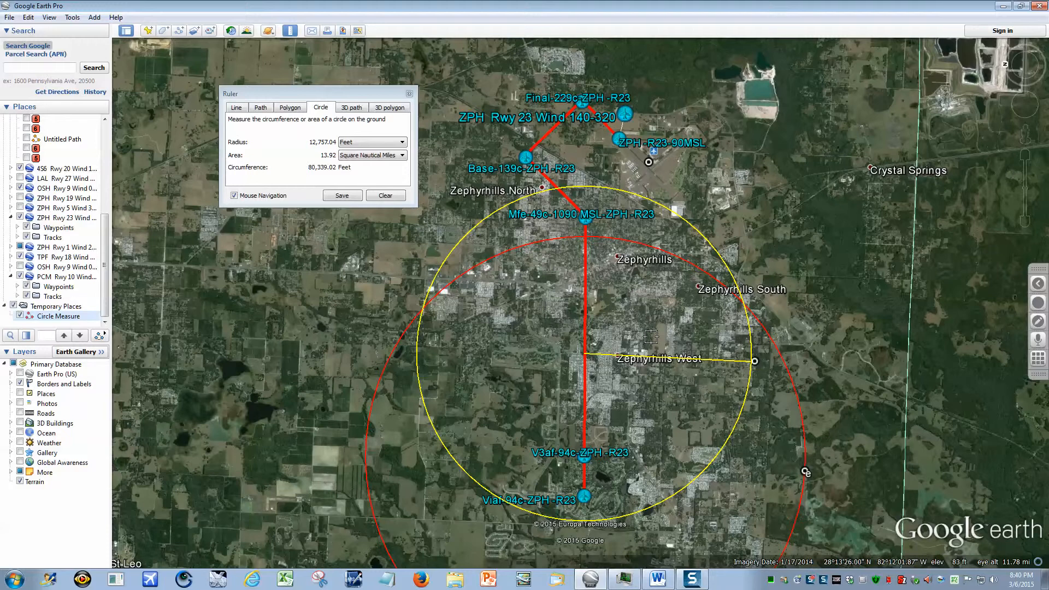
left_click(344, 197)
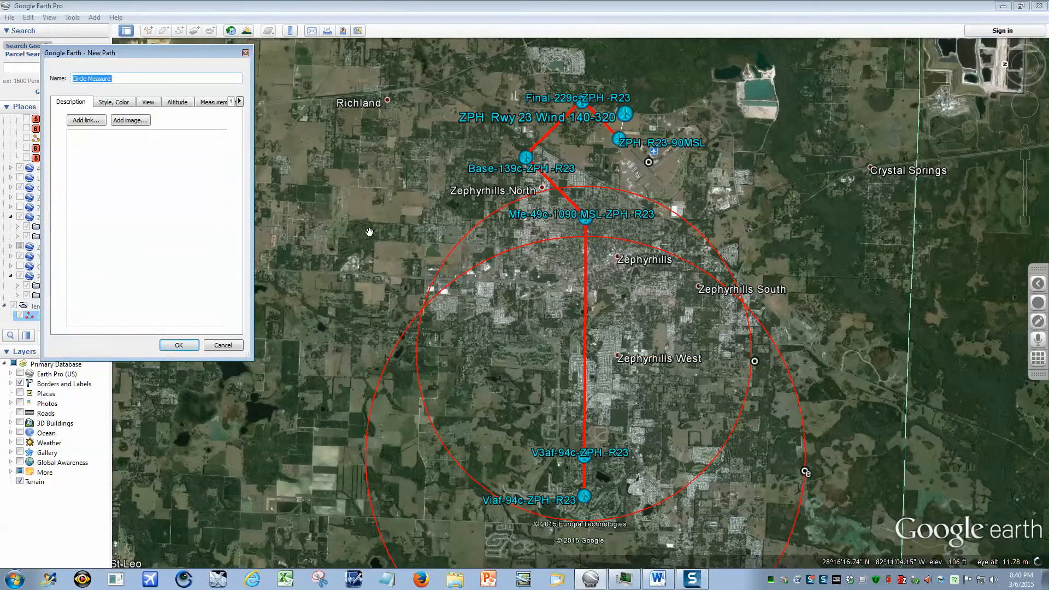
left_click(179, 345)
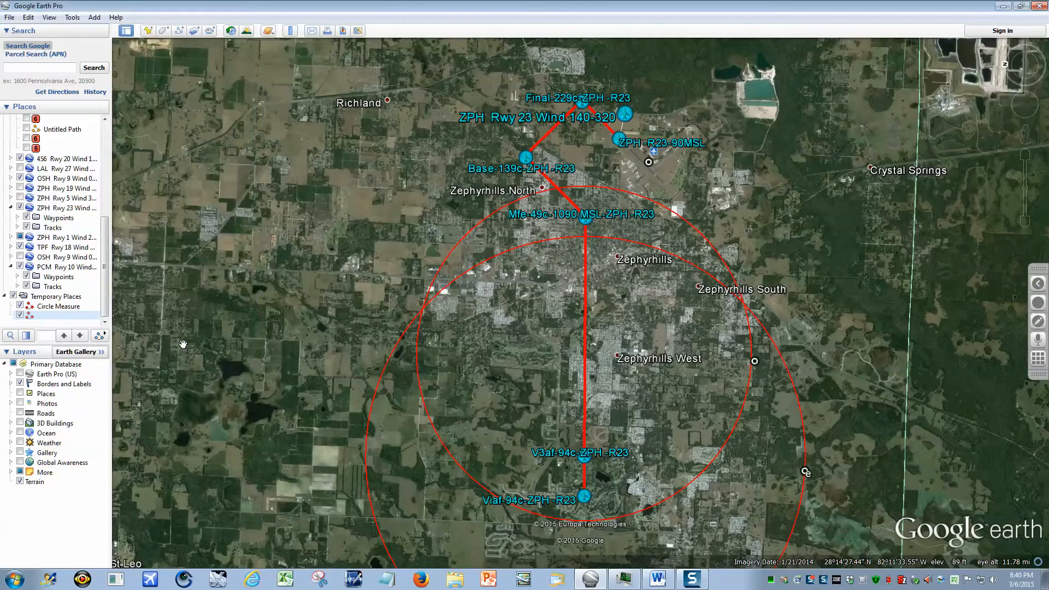
Examine the large open field between Empire Trailer Park and Pepper Development up close and in relation to the two circles.
scroll(666, 345, "up", 3)
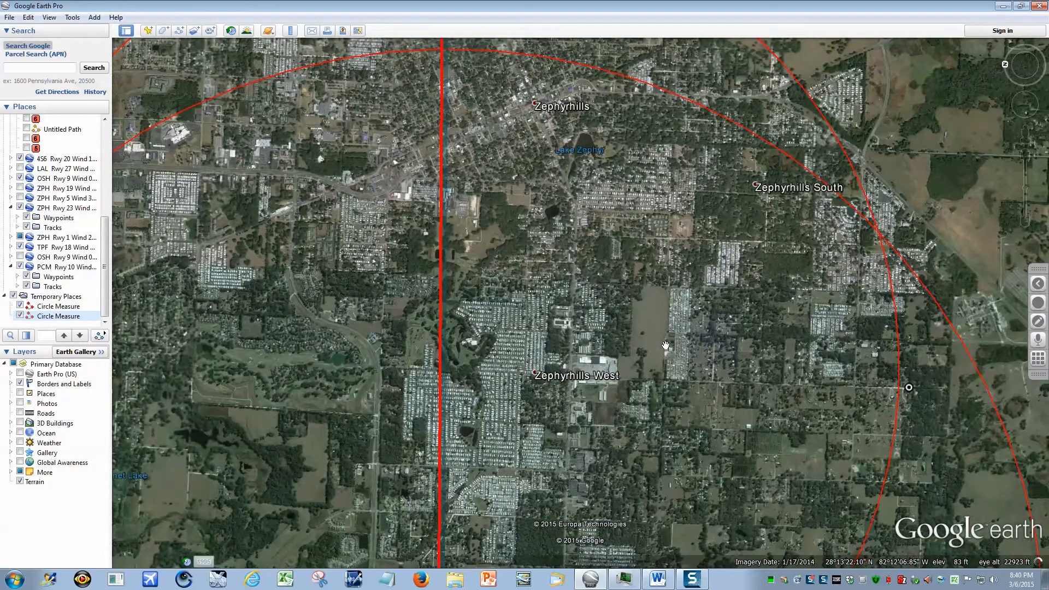
scroll(665, 346, "down", 3)
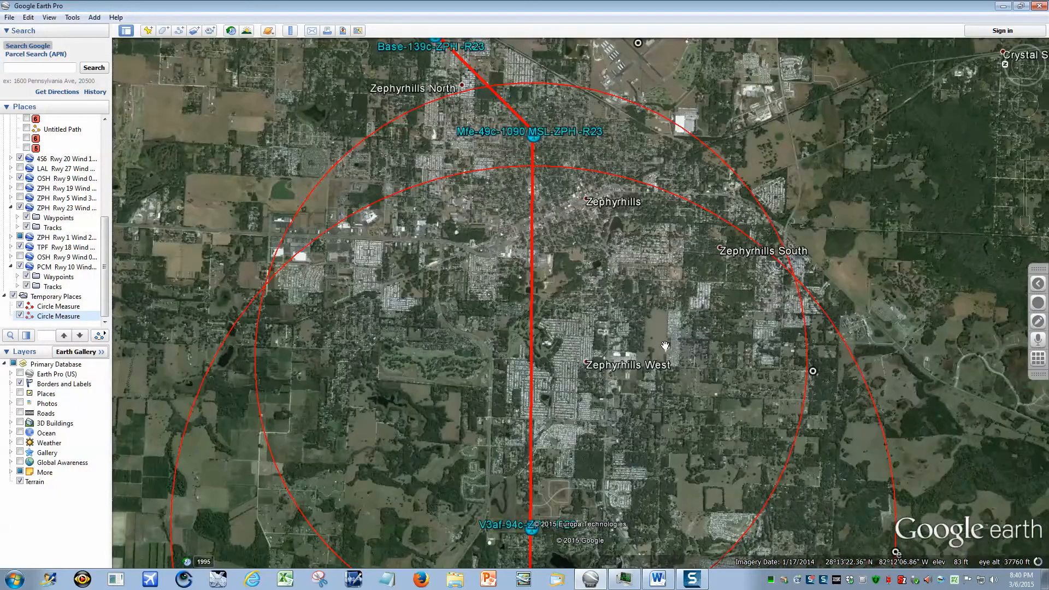
scroll(666, 346, "up", 4)
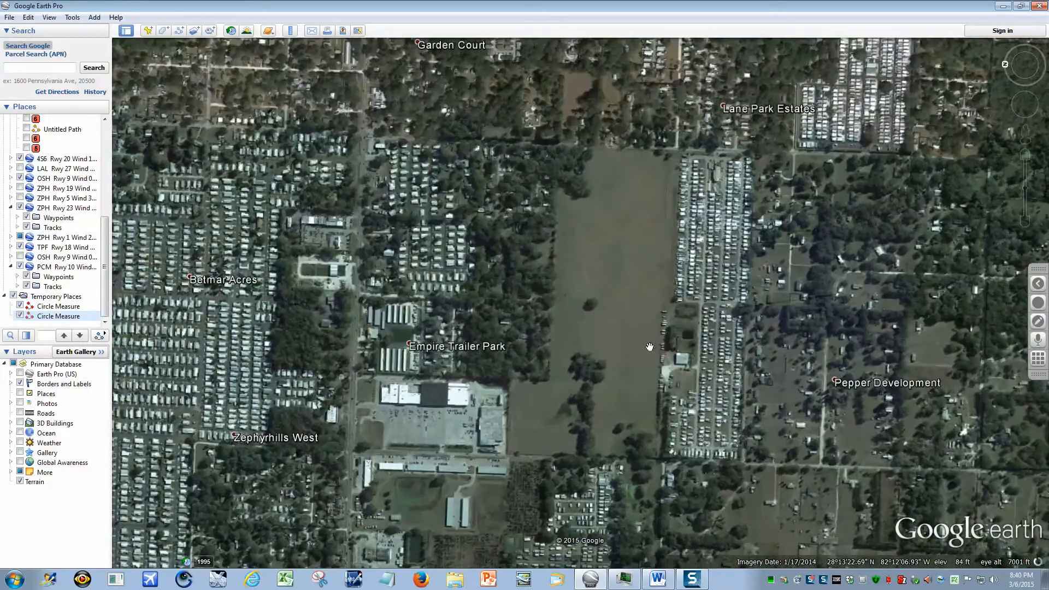
scroll(649, 347, "up", 2)
scroll(633, 349, "up", 2)
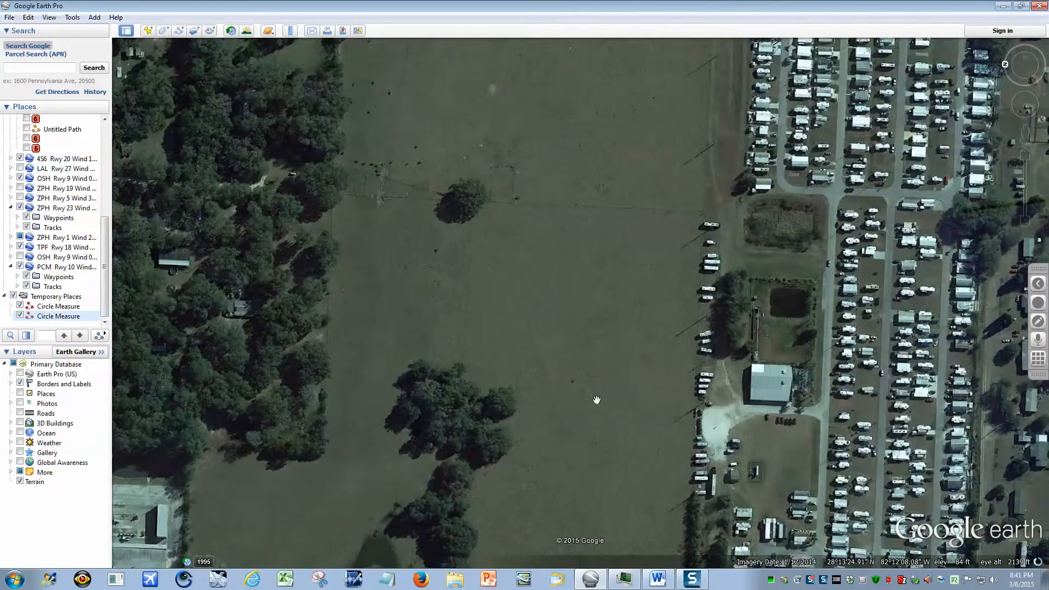
left_click_drag(597, 400, 662, 260)
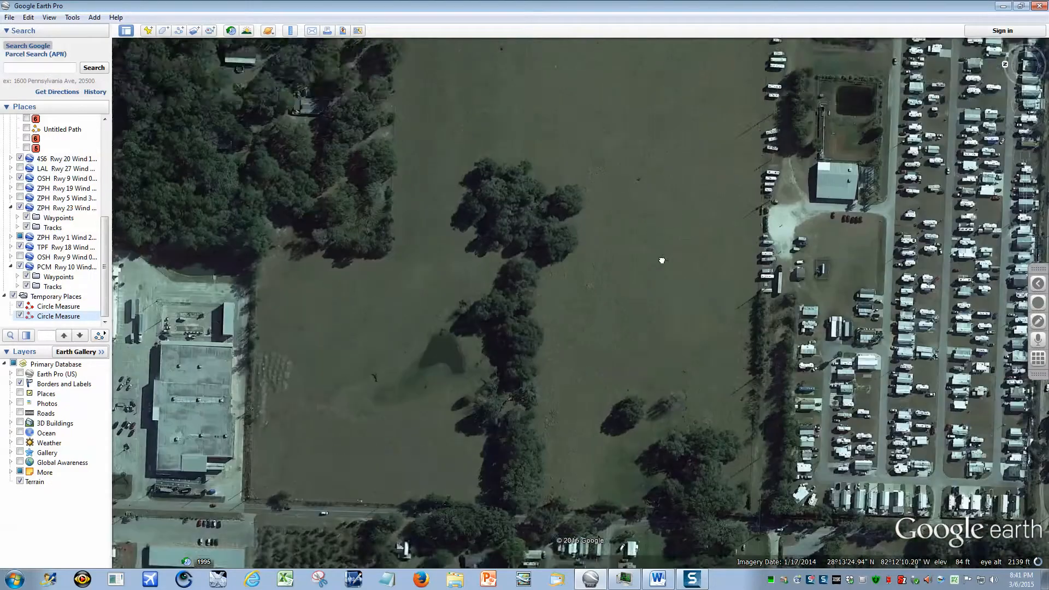
scroll(696, 333, "down", 4)
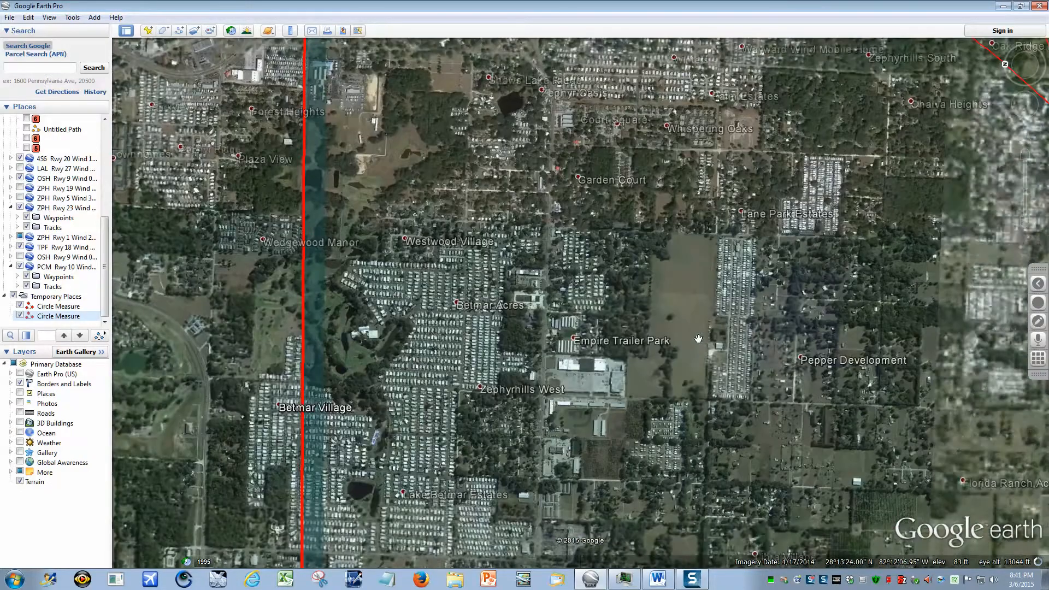
scroll(689, 341, "down", 2)
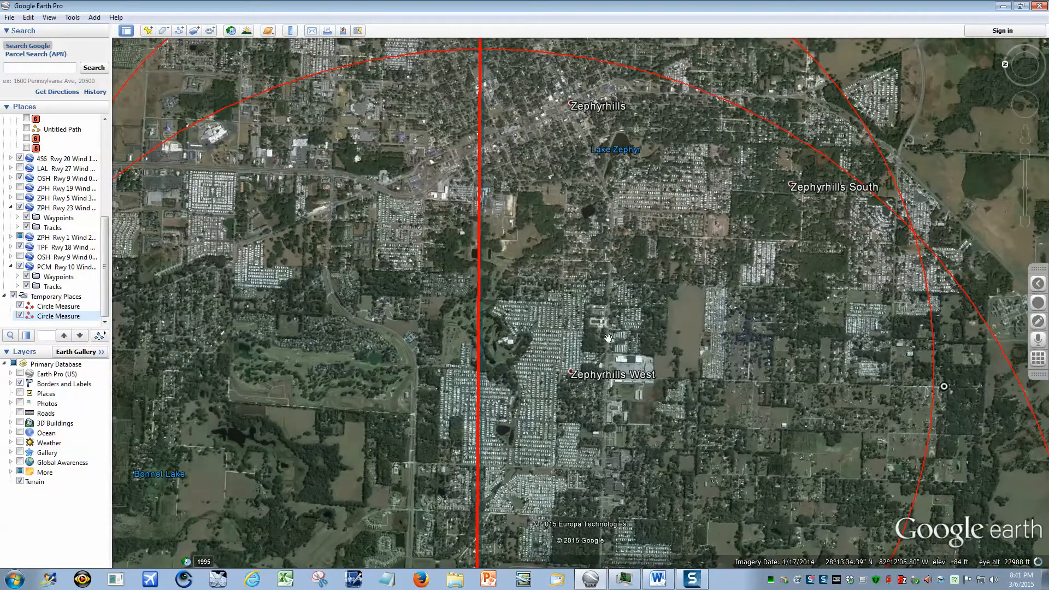
scroll(691, 337, "down", 2)
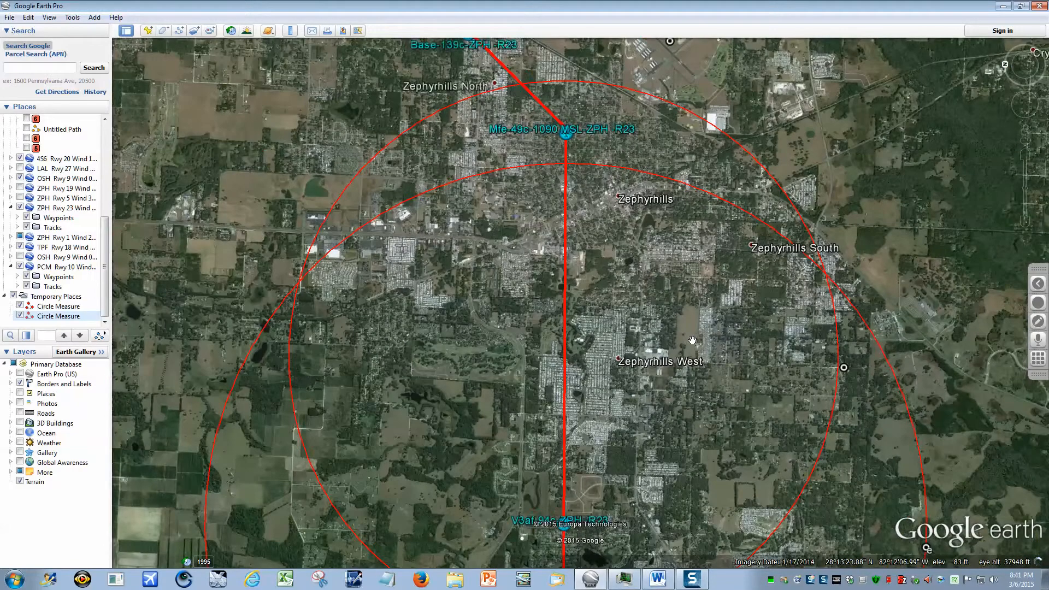
scroll(692, 339, "up", 3)
scroll(691, 339, "up", 5)
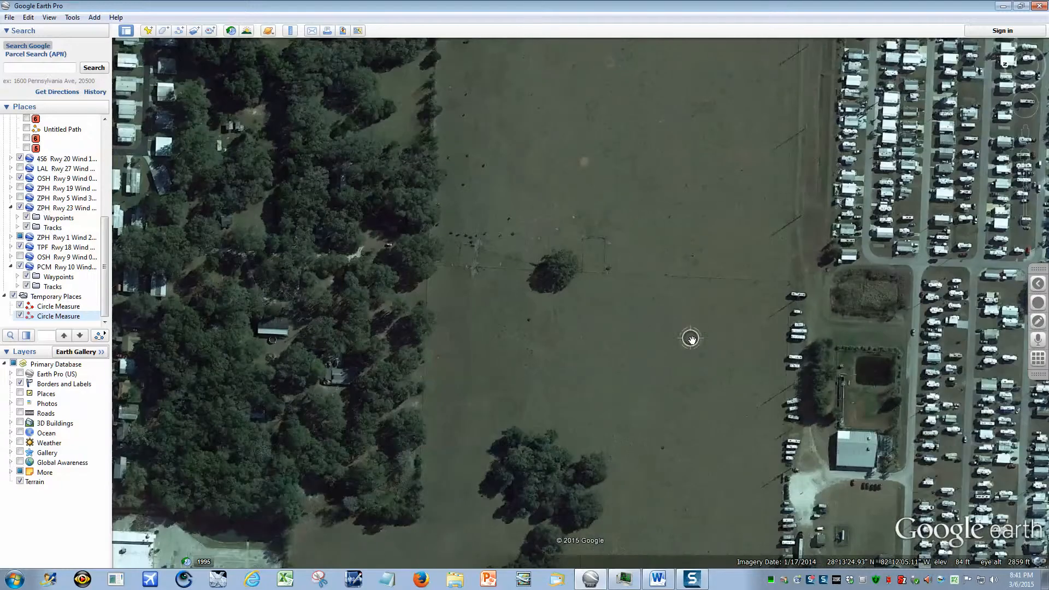
mouse_move(703, 160)
left_mouse_down()
mouse_move(687, 550)
mouse_move(706, 155)
left_mouse_up()
left_click_drag(677, 476, 728, 300)
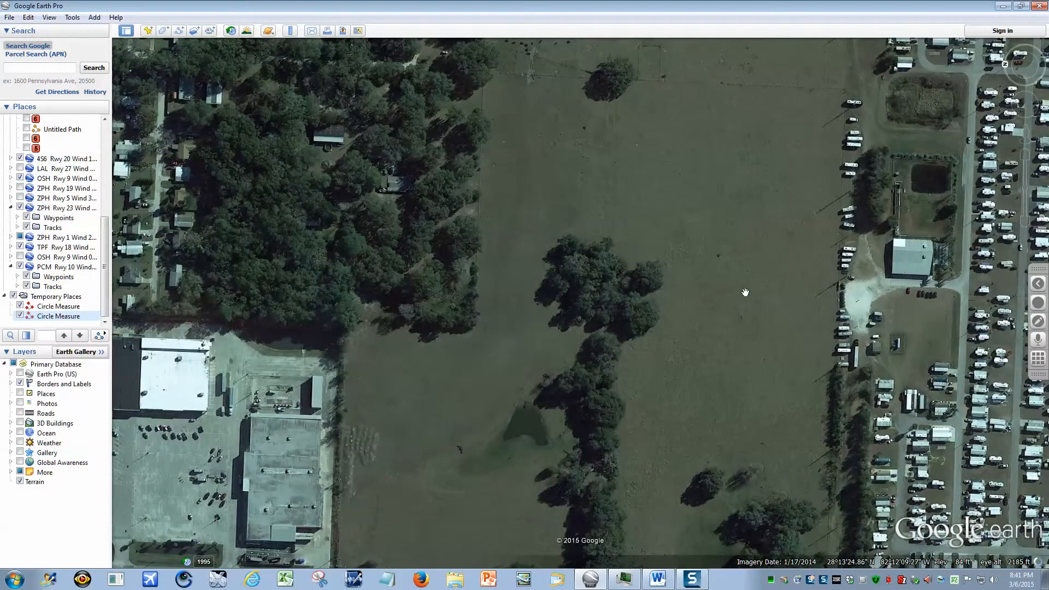
scroll(744, 291, "down", 3)
left_click_drag(721, 290, 718, 371)
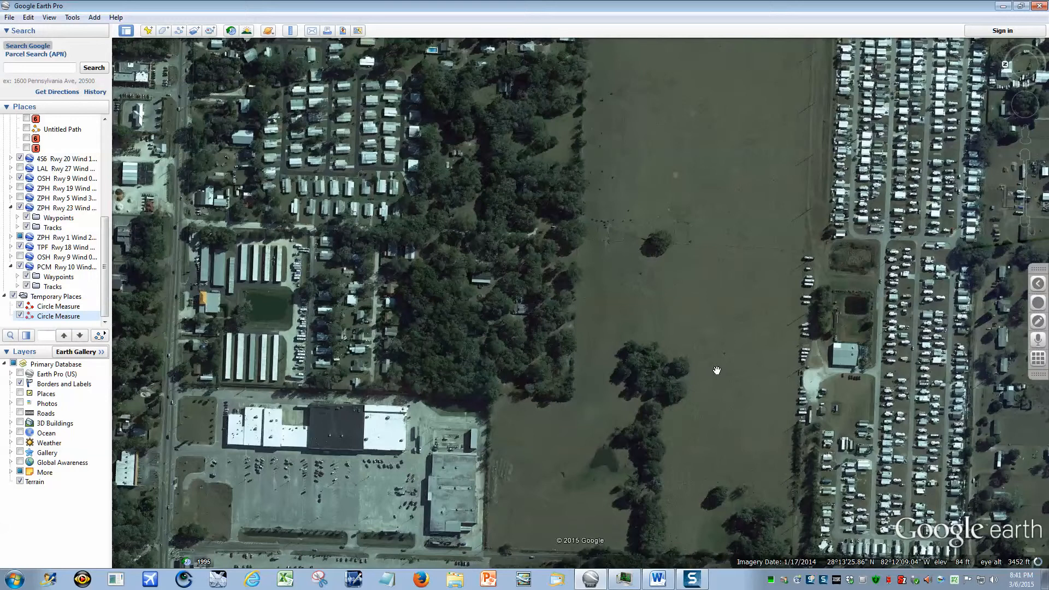
scroll(717, 296, "down", 3)
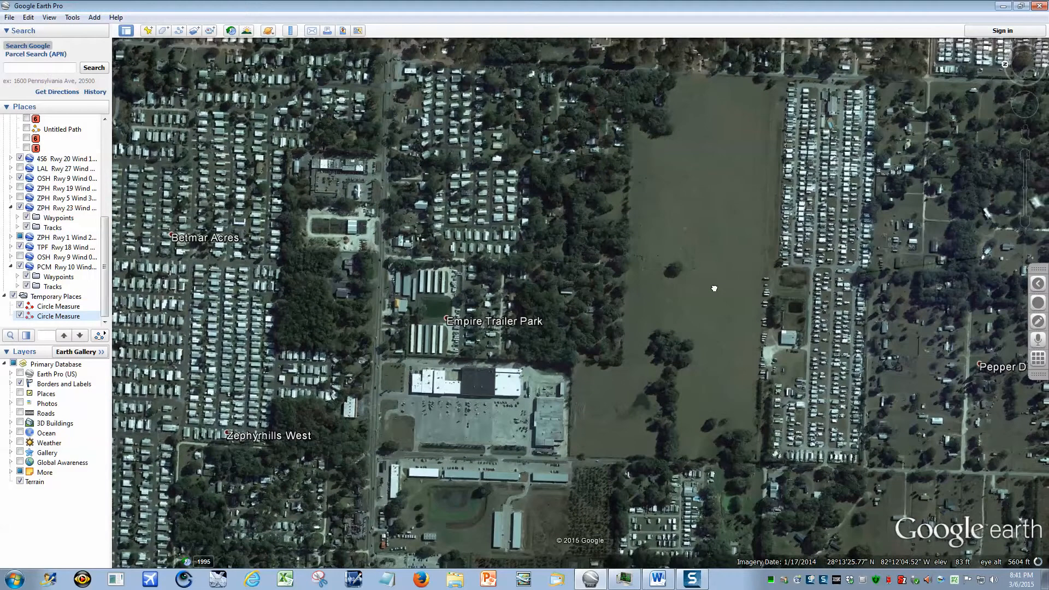
left_click_drag(714, 288, 709, 291)
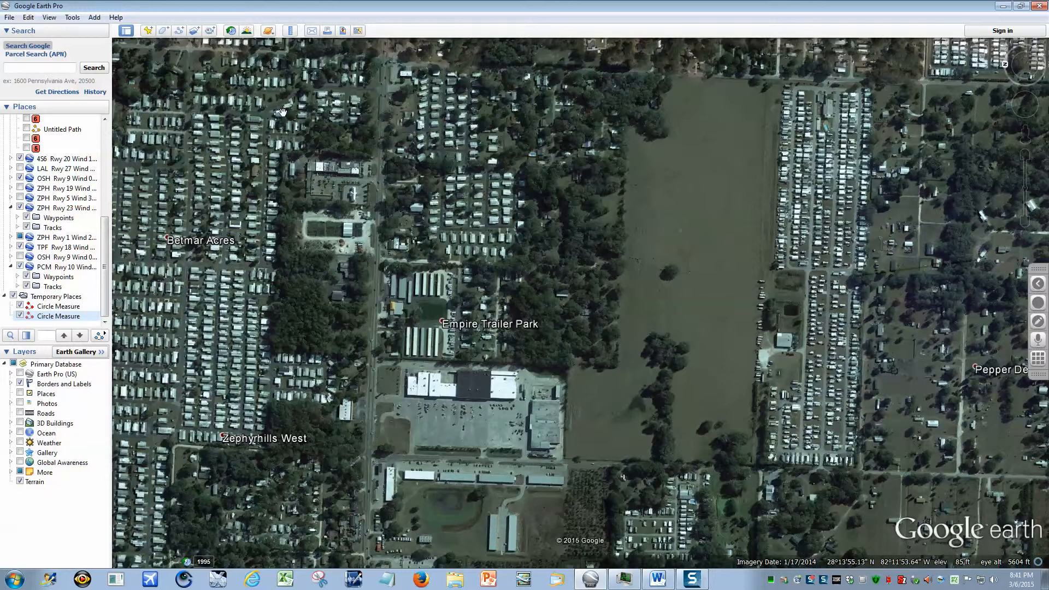
Measure the length of the open field east of Empire Trailer Park with a ruler line in feet, from its south end to its north end.
left_click(287, 34)
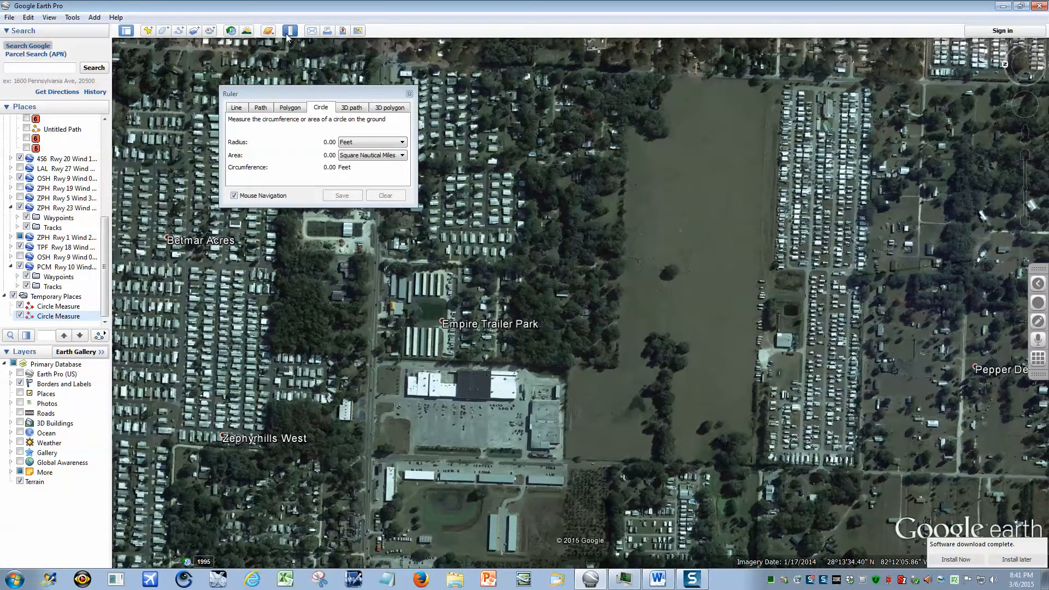
left_click(237, 107)
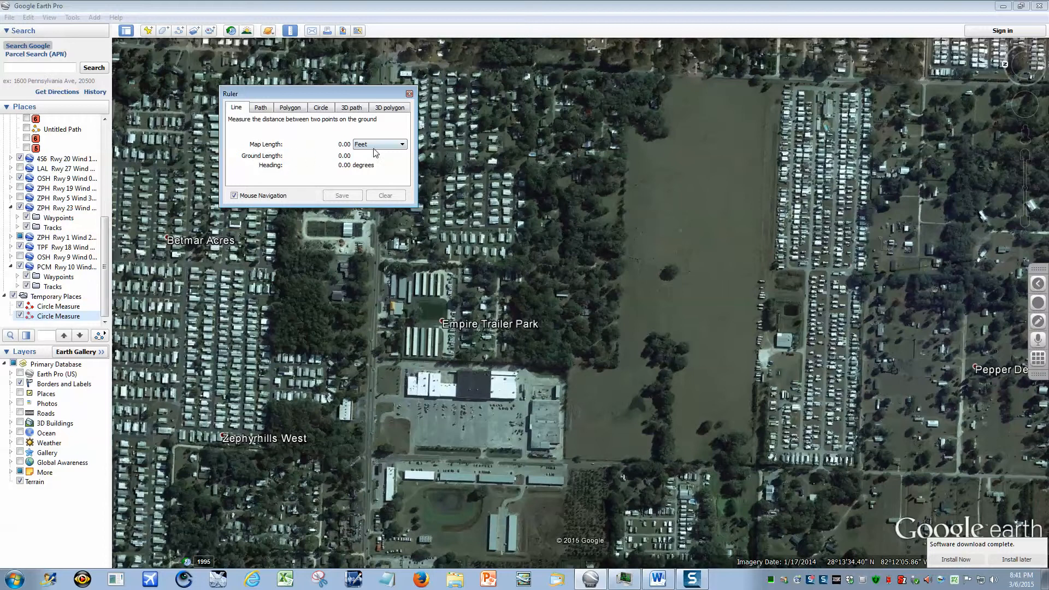
left_click(402, 146)
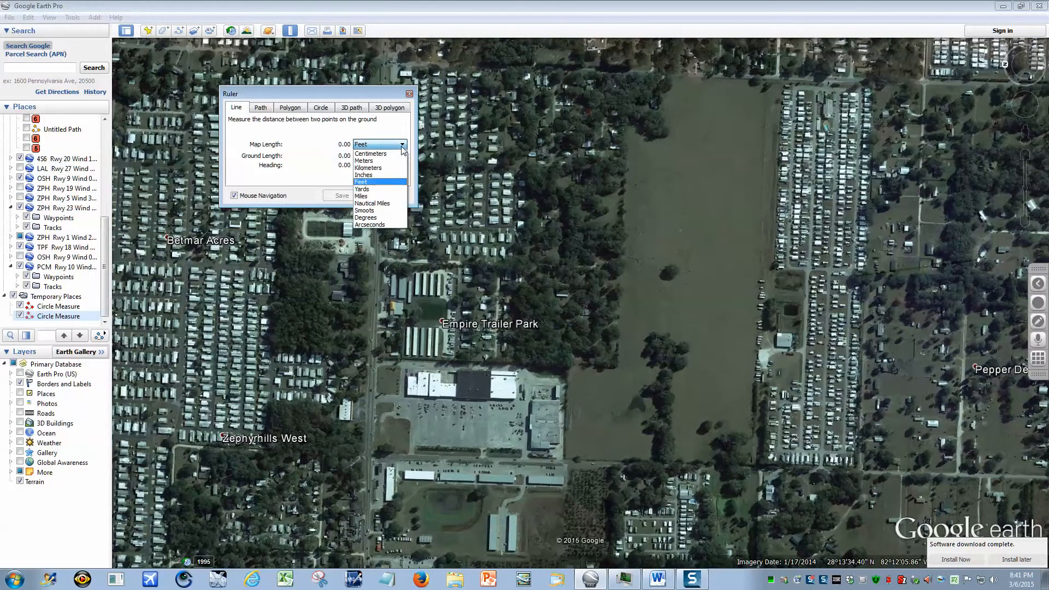
left_click(377, 183)
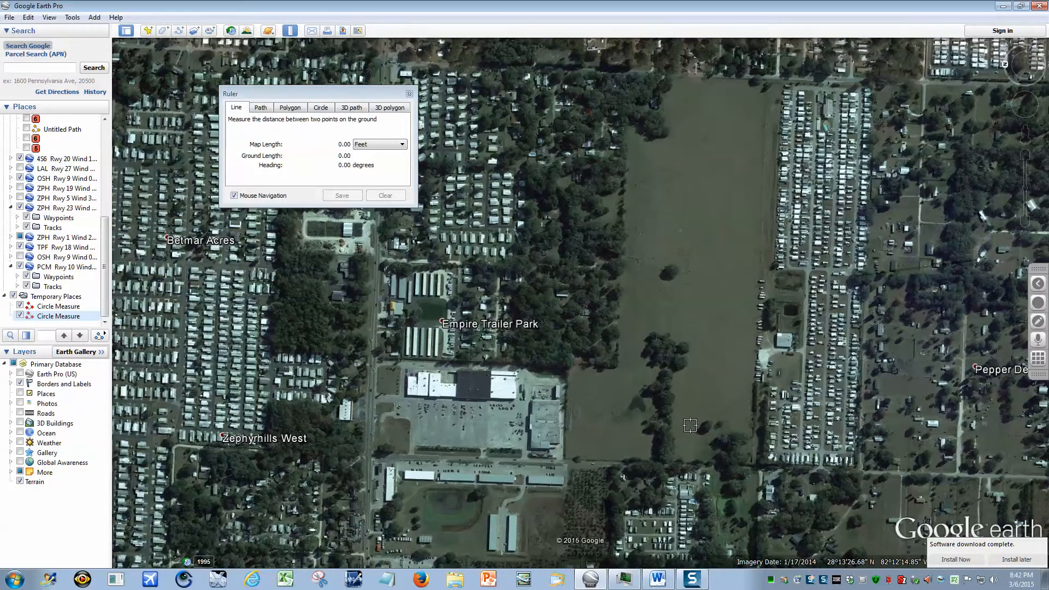
left_click(690, 425)
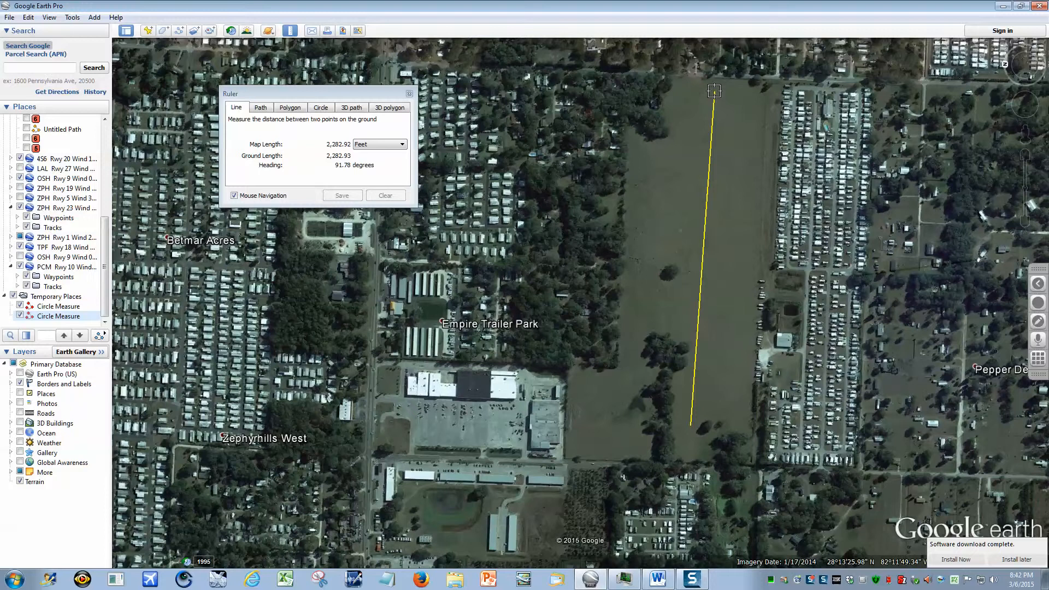
left_click(714, 91)
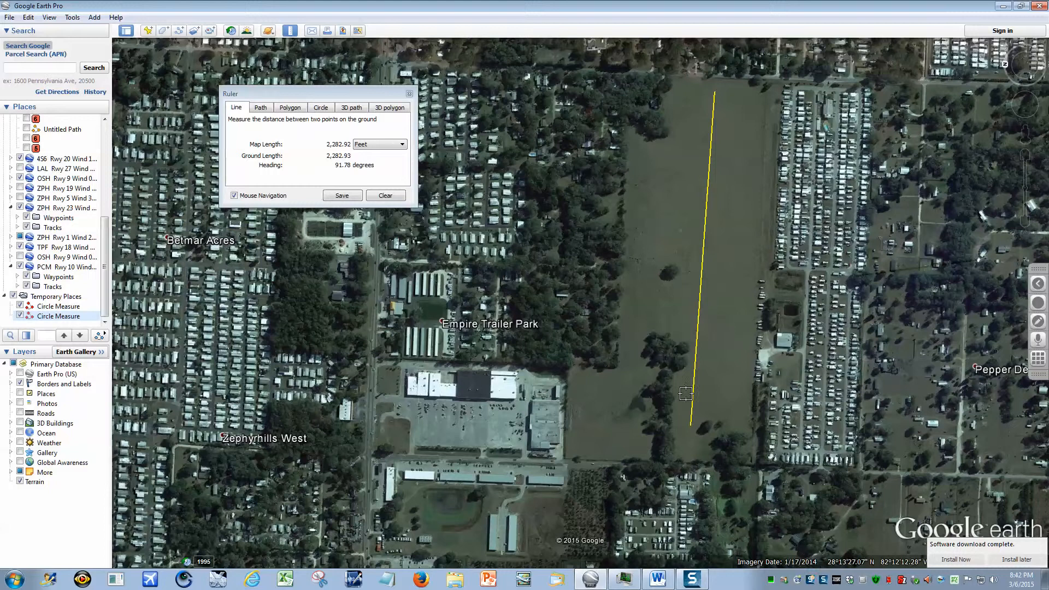
Measure a short line across the open ground beside the field's trees, clear it and close the ruler.
left_click(691, 369)
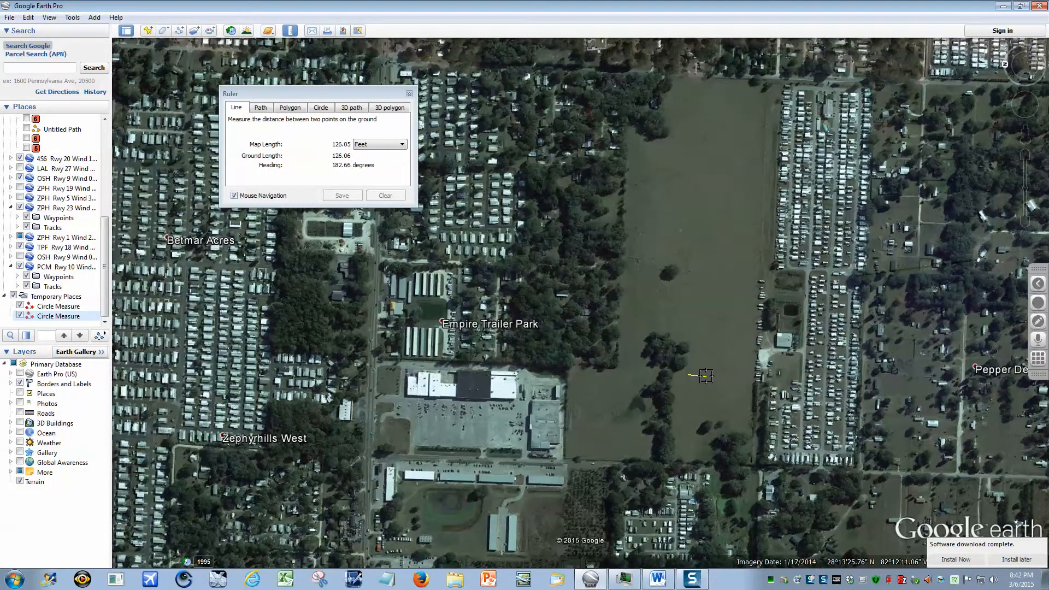
left_click(706, 376)
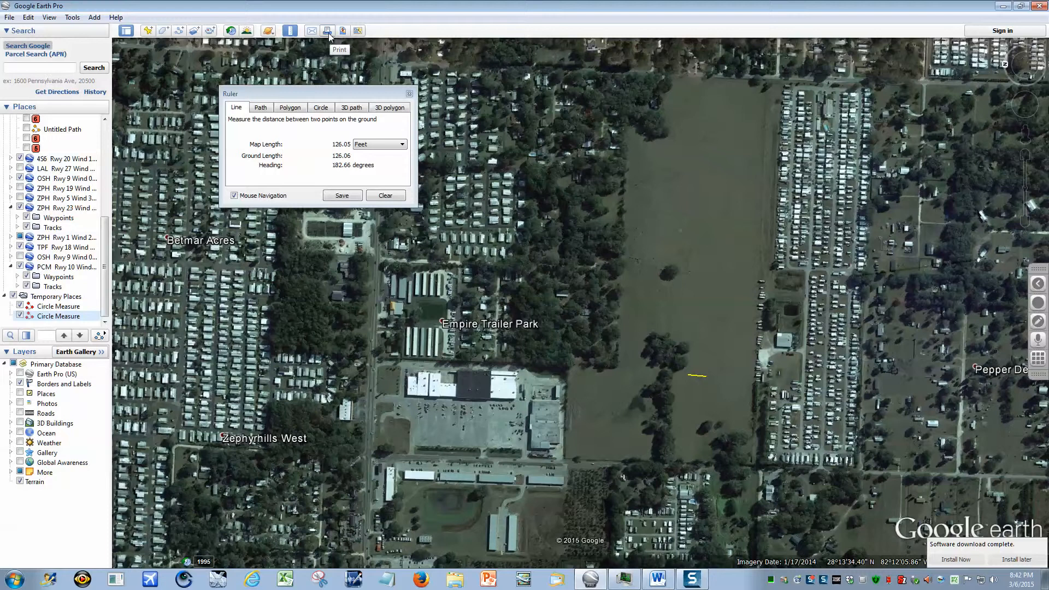
left_click(386, 197)
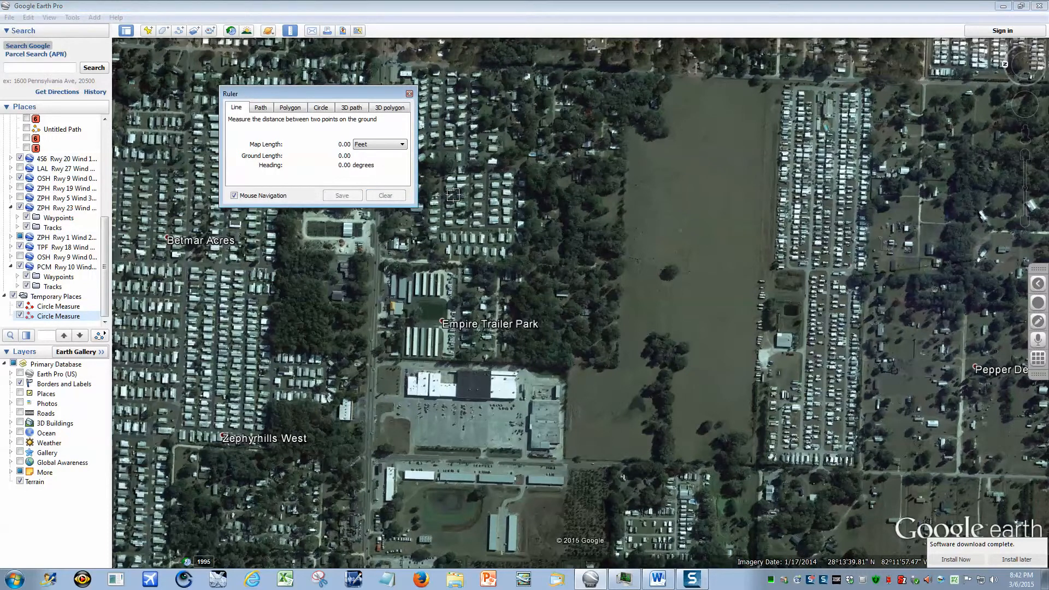
left_click(409, 94)
Examine the last legs of the ZPH Rwy 23 route, from Mfe-49c over base and final to the runway, in relation to the two circles.
scroll(568, 112, "down", 5)
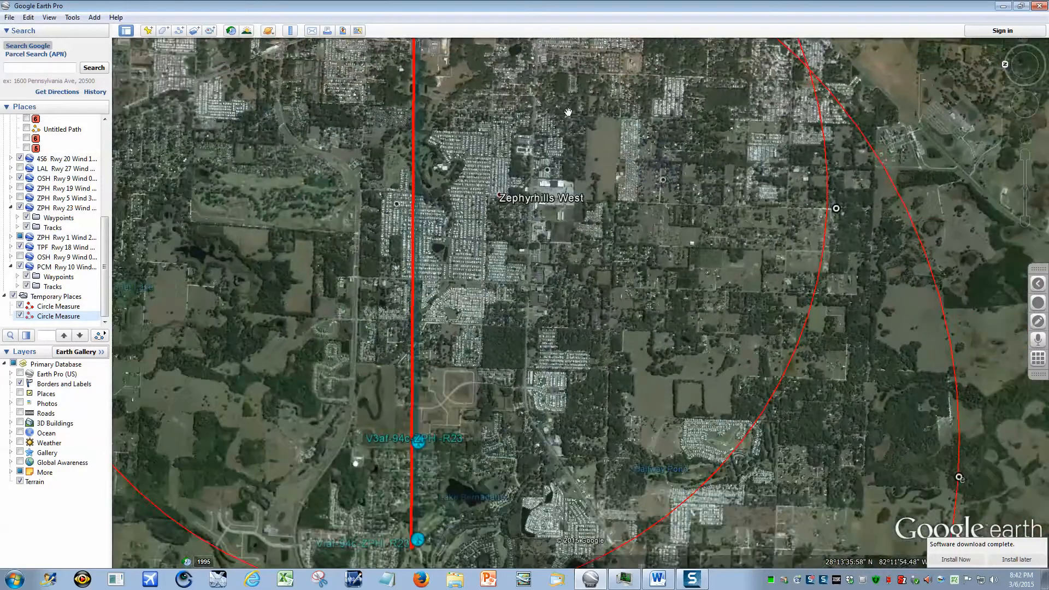
left_click_drag(568, 113, 540, 483)
left_click_drag(490, 192, 535, 352)
scroll(490, 231, "up", 5)
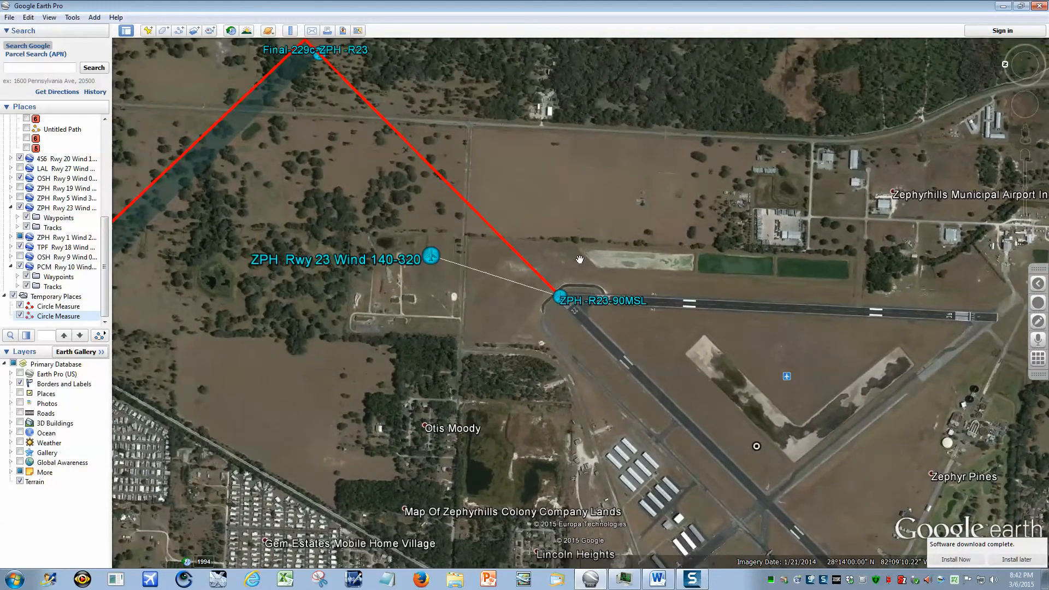
left_click_drag(314, 109, 400, 174)
scroll(405, 187, "down", 2)
scroll(410, 225, "down", 3)
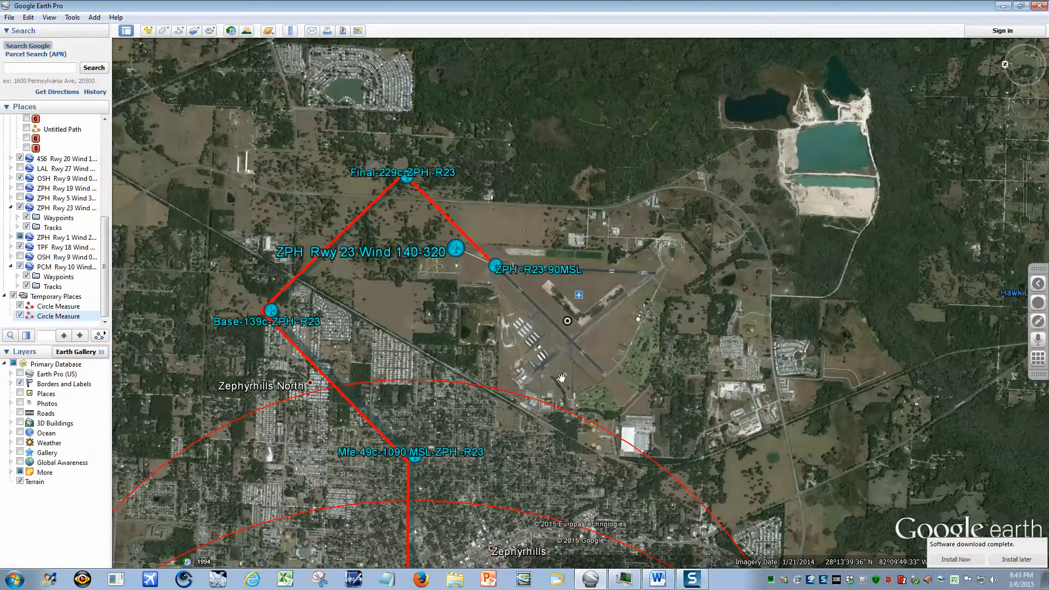
left_click_drag(499, 470, 617, 375)
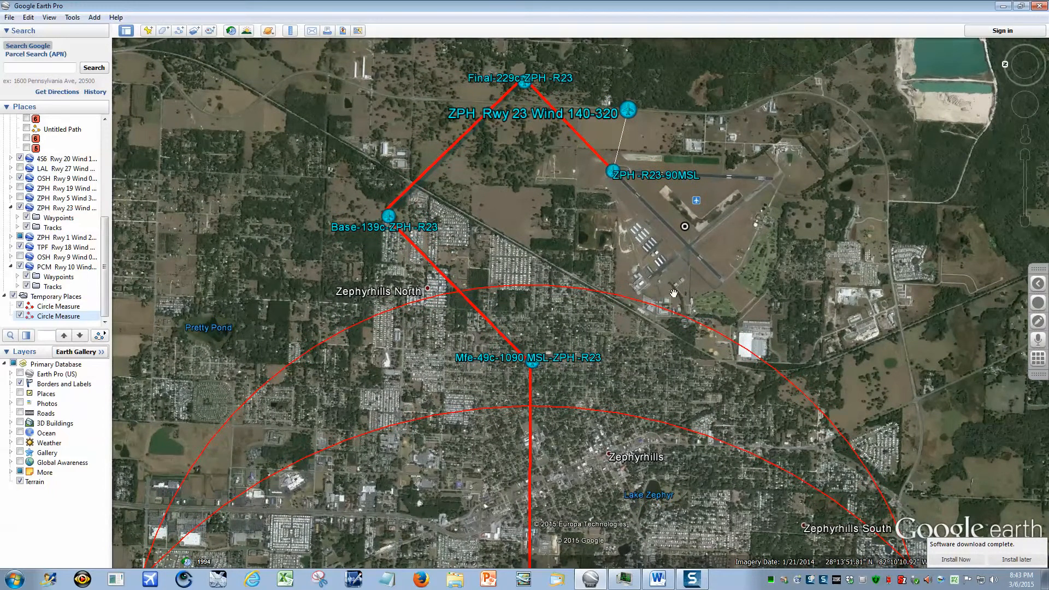
scroll(699, 260, "up", 2)
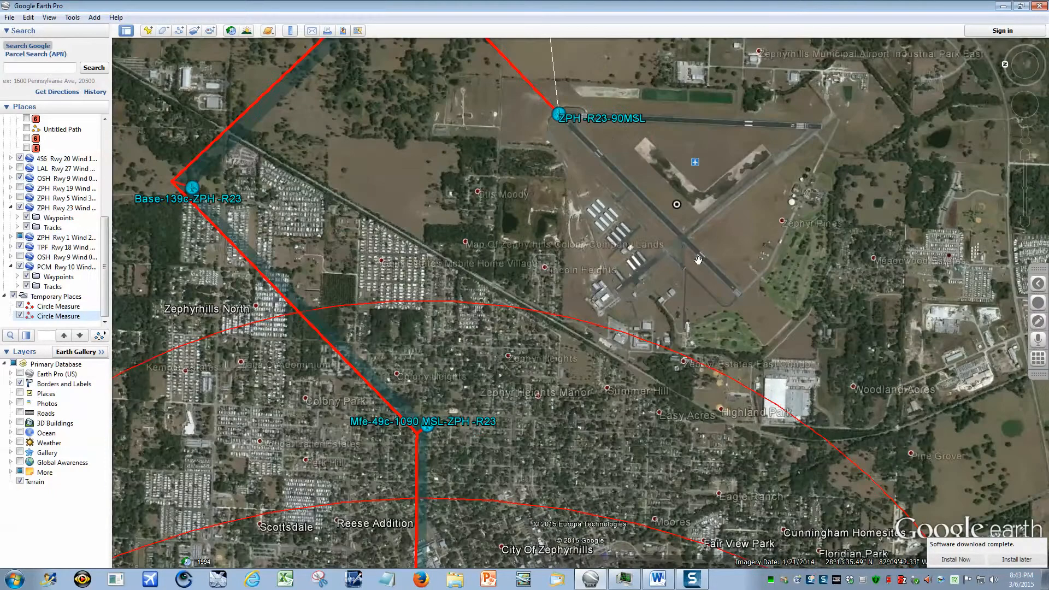
scroll(699, 257, "up", 2)
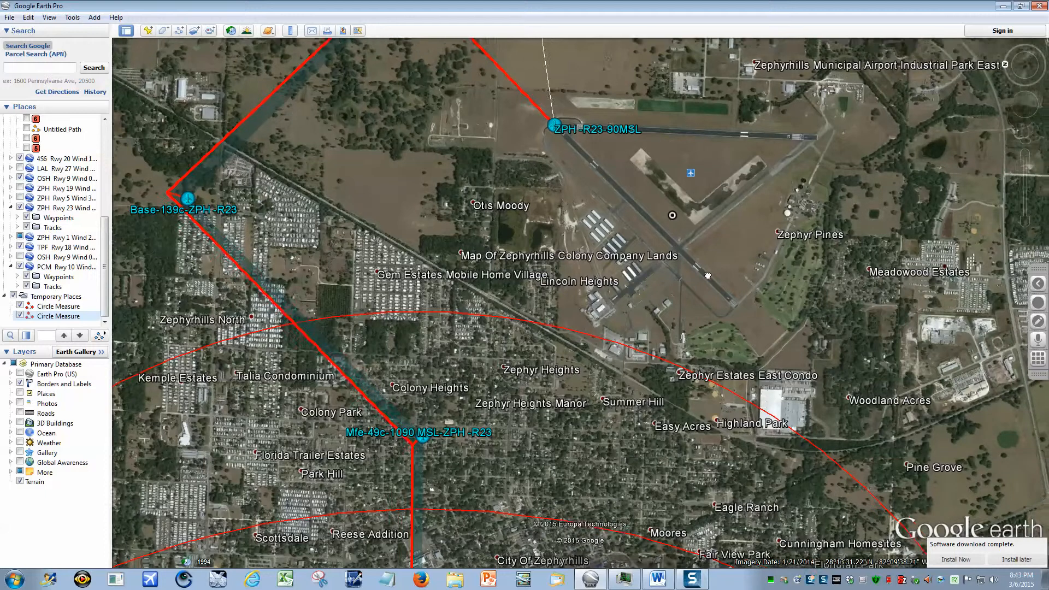
Examine the airport up close, from the segmented circle beside the runway to the ramp with the compass rose, the hangars and the access road.
scroll(602, 245, "up", 2)
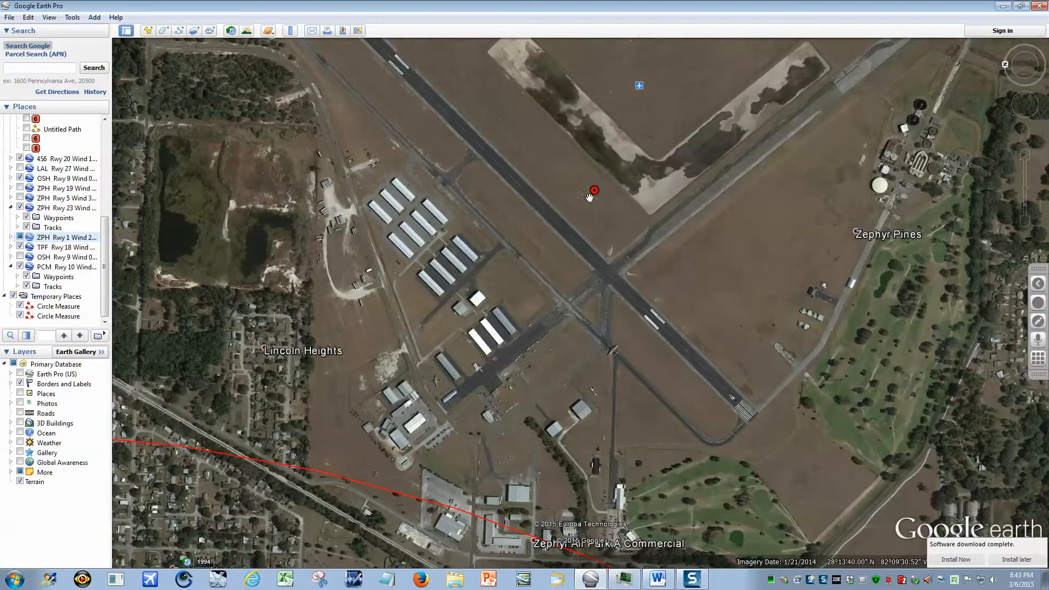
scroll(591, 197, "up", 3)
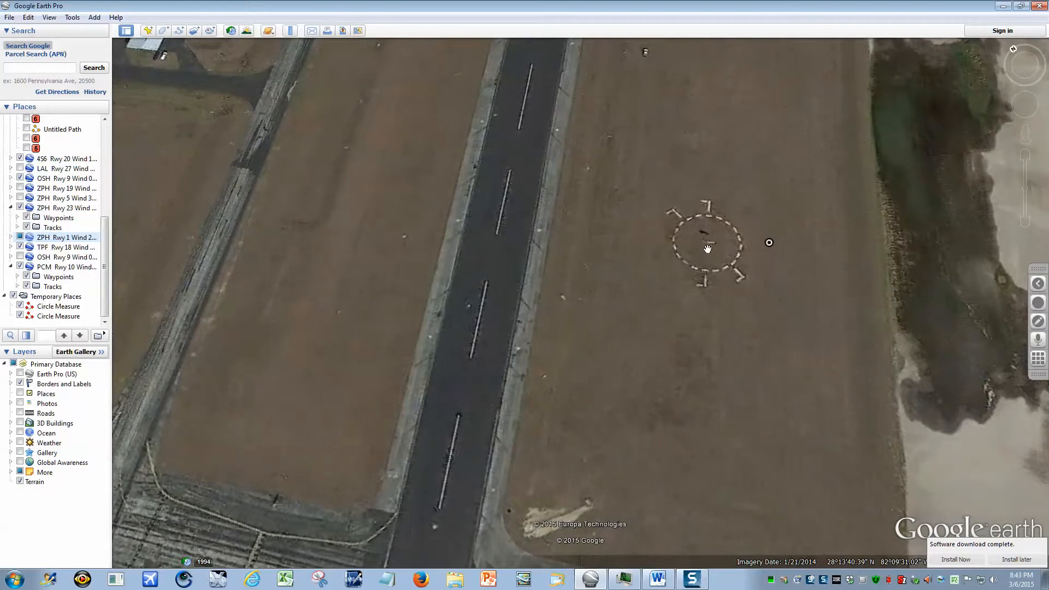
scroll(688, 303, "down", 3)
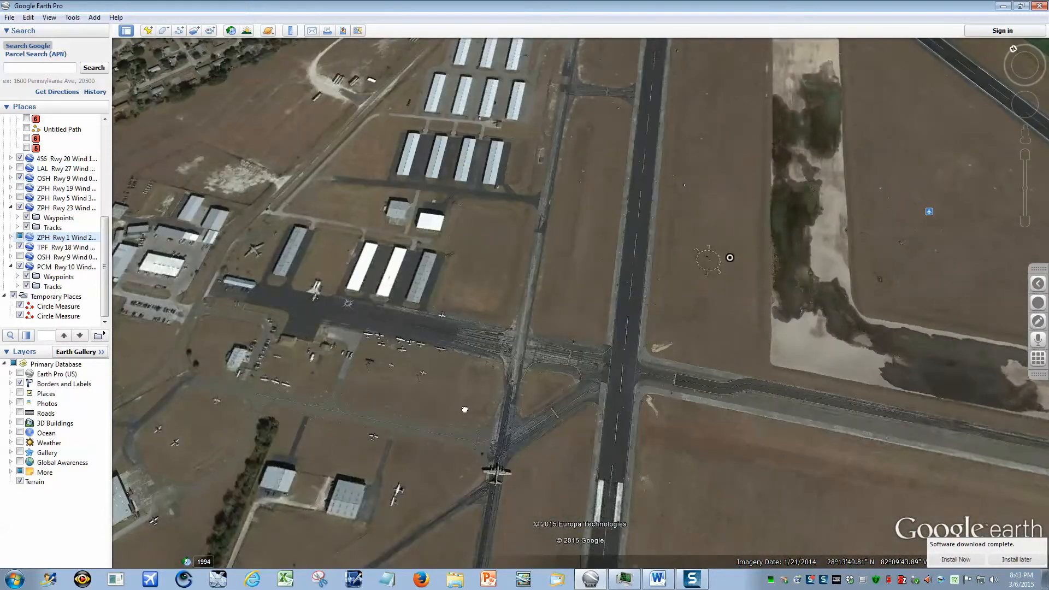
left_click_drag(345, 312, 534, 359)
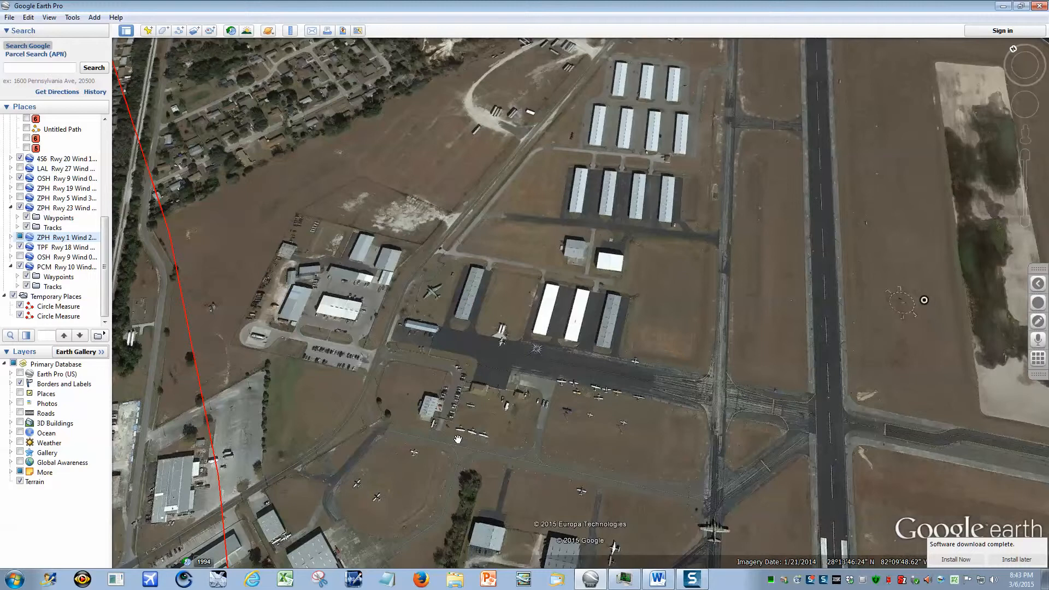
left_click_drag(458, 439, 504, 391)
scroll(543, 329, "up", 5)
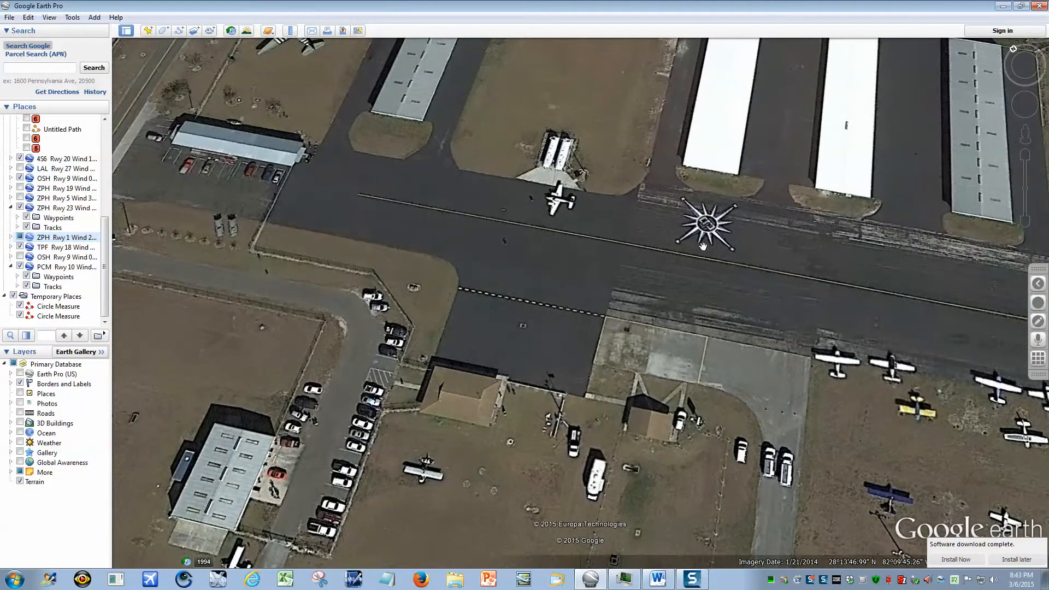
left_click_drag(318, 433, 626, 456)
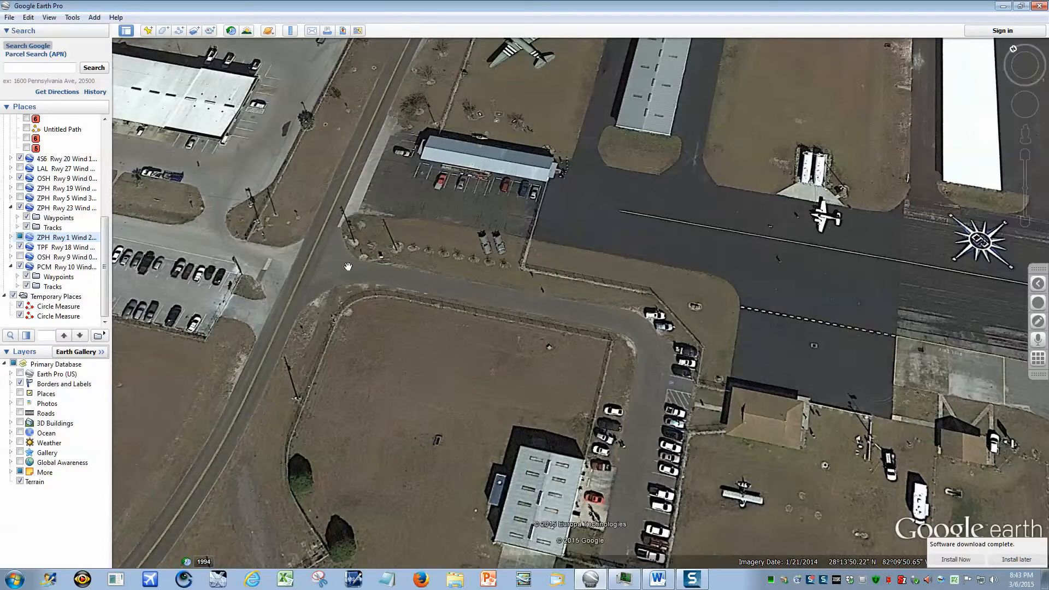
scroll(640, 449, "down", 8)
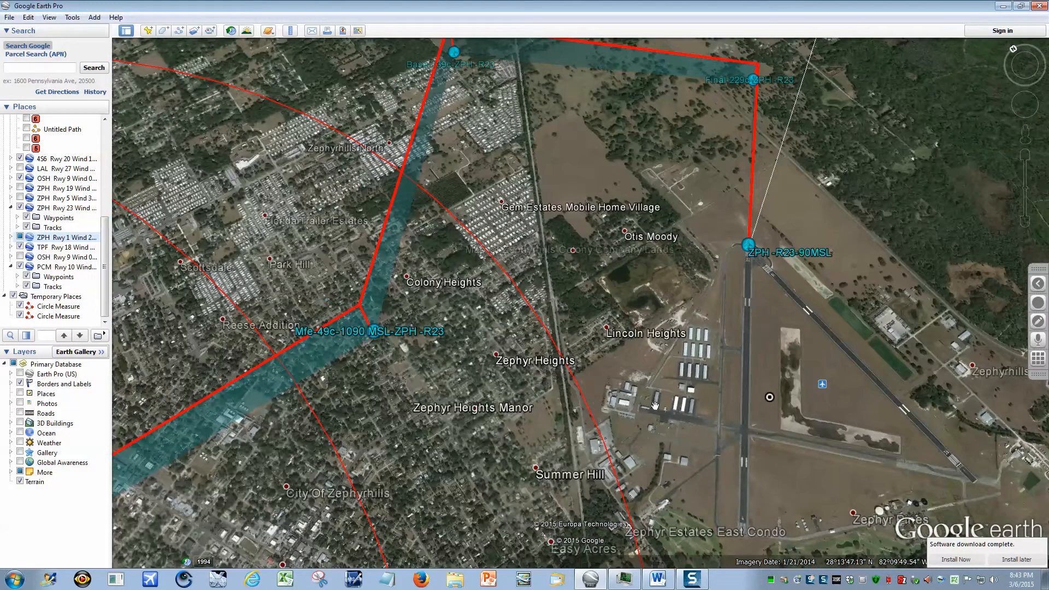
Open the SkyVector charts for this runway procedure from the information balloon of the ZPH Rwy 23 Wind 140-320 placemark.
left_click_drag(659, 205, 537, 463)
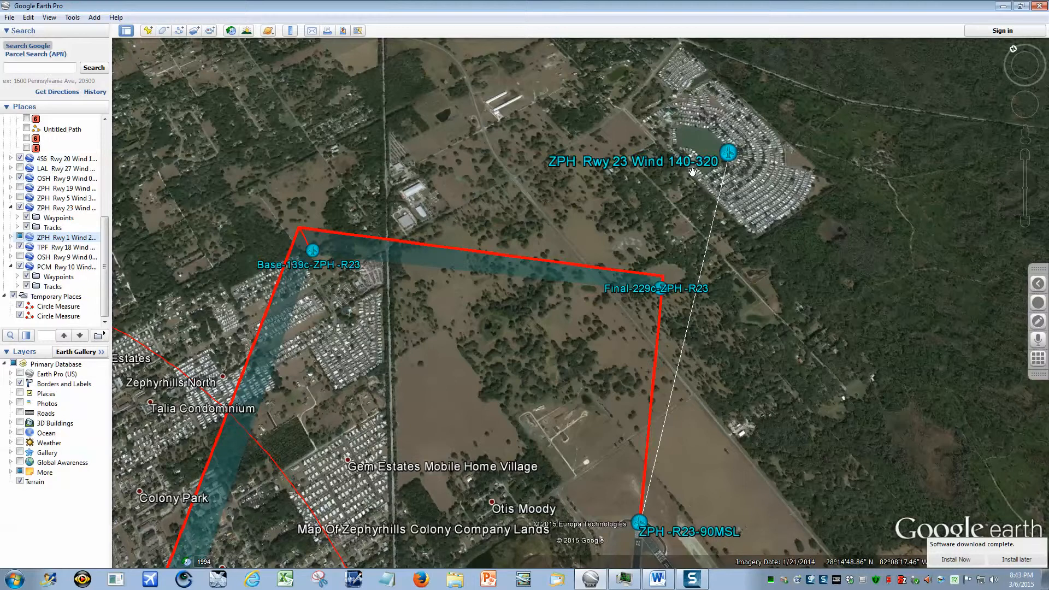
mouse_move(692, 171)
left_mouse_down()
mouse_move(648, 169)
mouse_move(762, 179)
mouse_move(679, 167)
left_mouse_up()
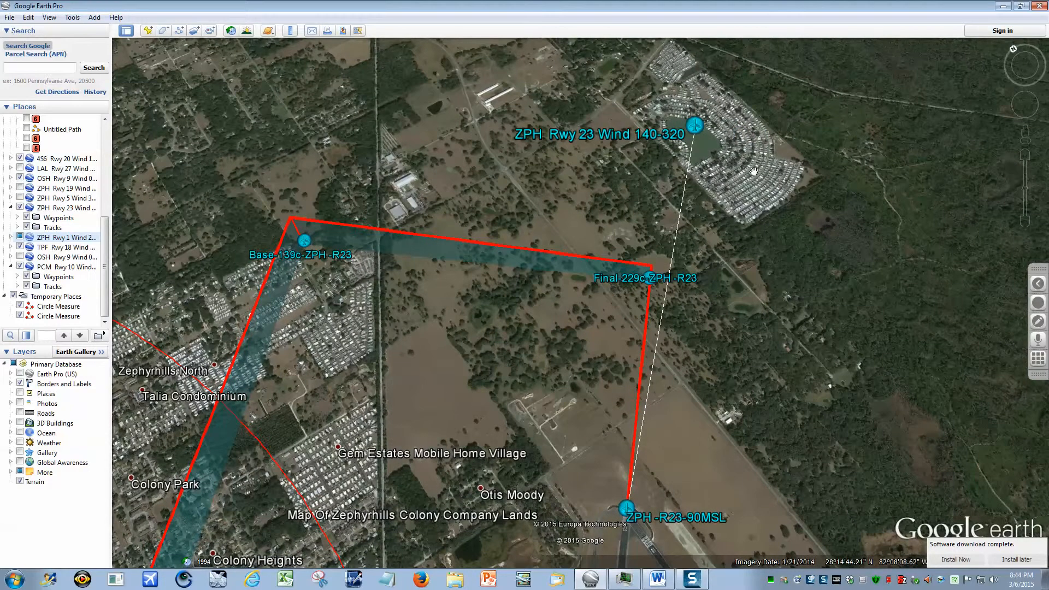
left_click(696, 125)
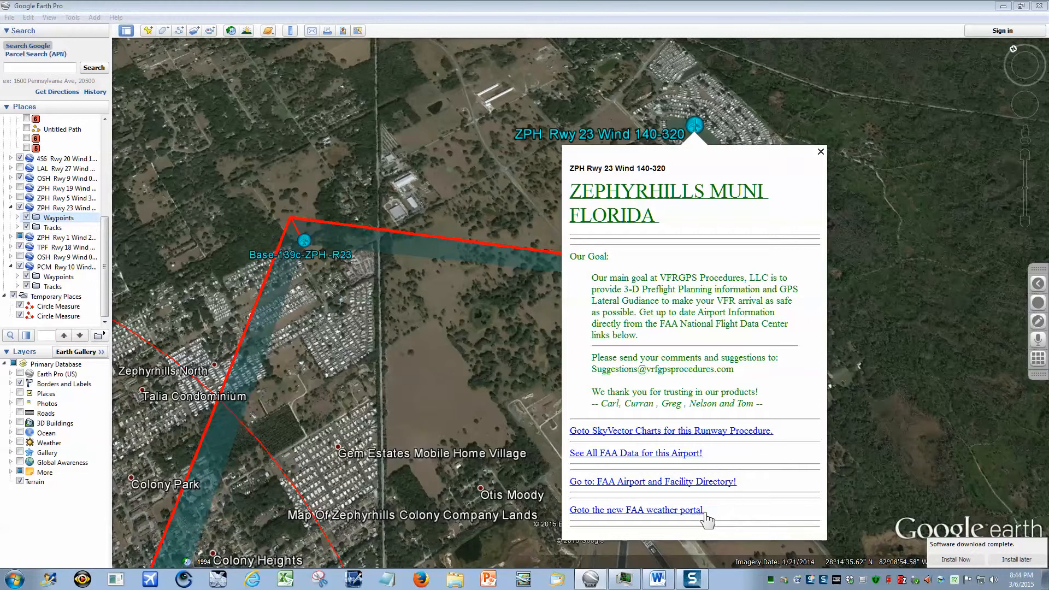
left_click(752, 431)
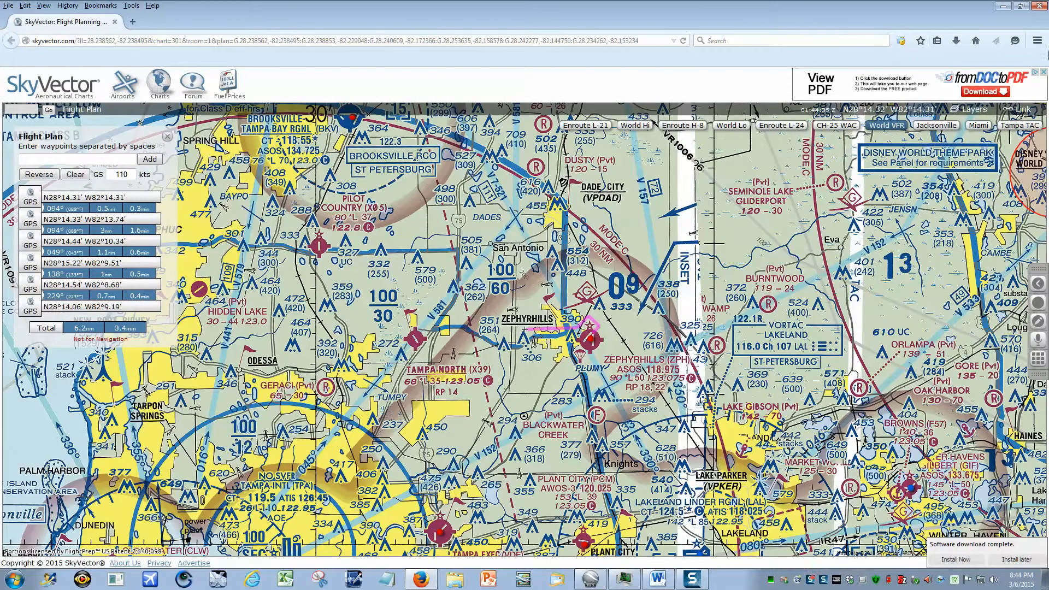
Examine the plotted route near Zephyrhills on the Tampa TAC chart, then close the browser to return to Google Earth Pro.
left_click(1020, 126)
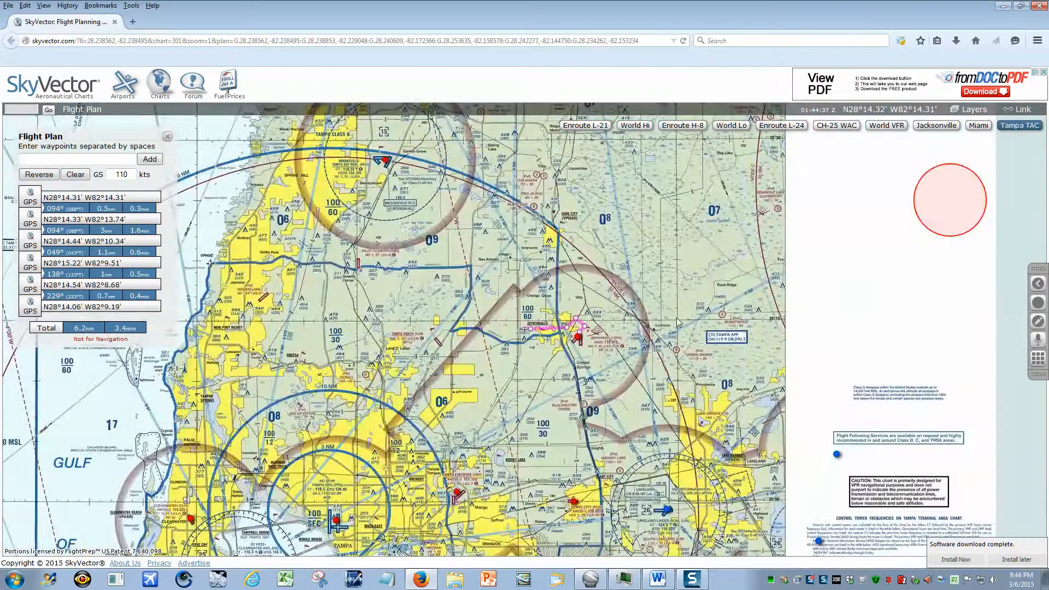
scroll(661, 322, "up", 2)
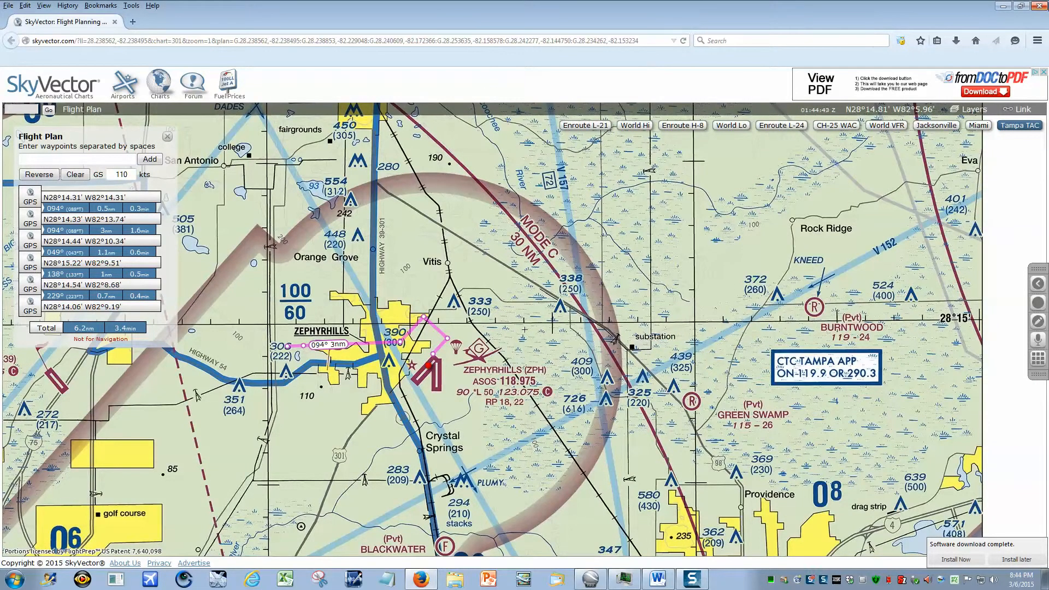
left_click(1040, 7)
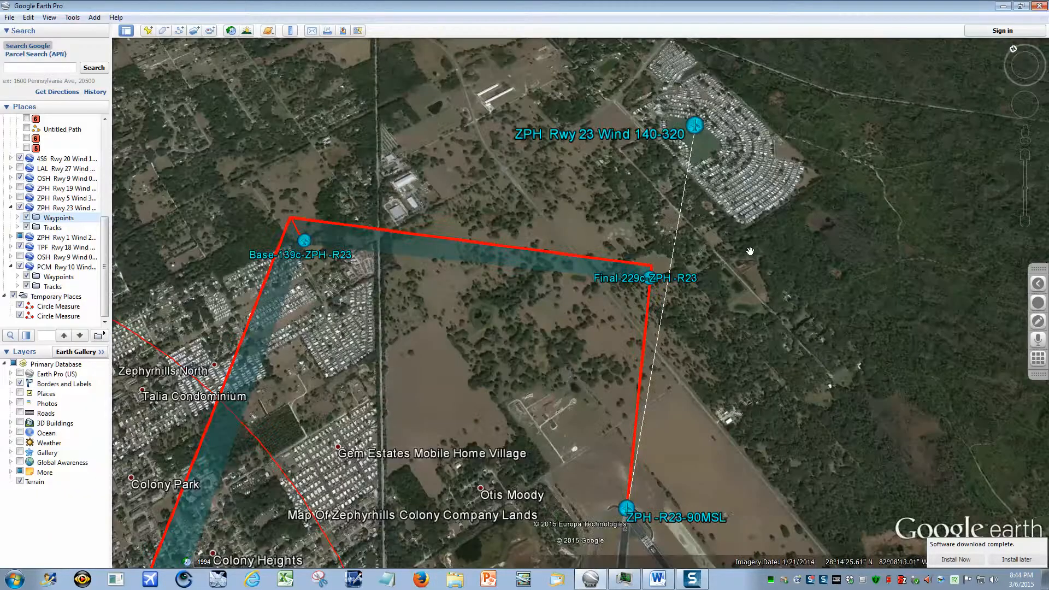
Show the whole approach pattern around the airport and postpone installing the downloaded software.
scroll(751, 251, "down", 3)
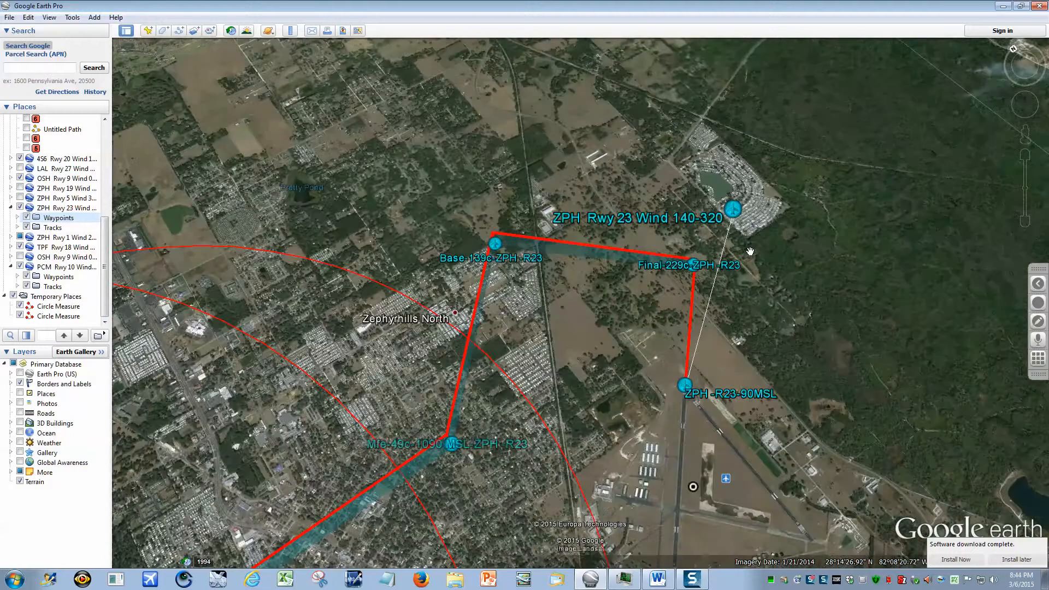
left_click(1026, 561)
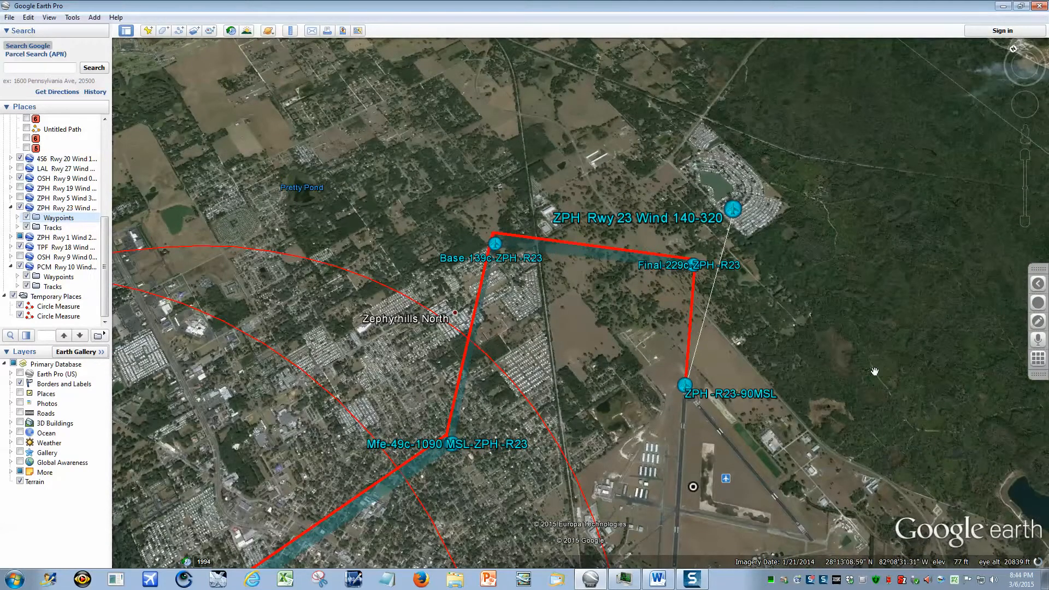